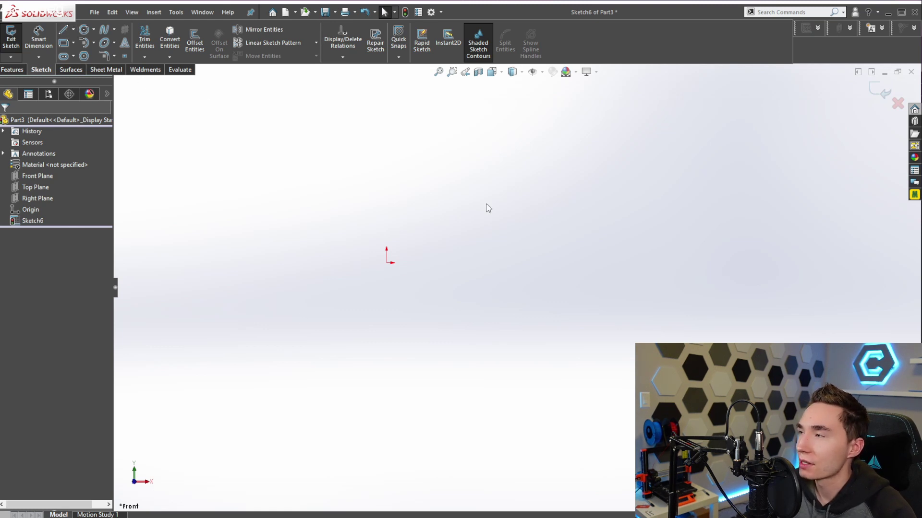
Sketch a closed five-pointed star from five crossing lines around the origin, with one horizontal line passing through the origin
{"action": "left_click", "coordinate": [63, 31]}
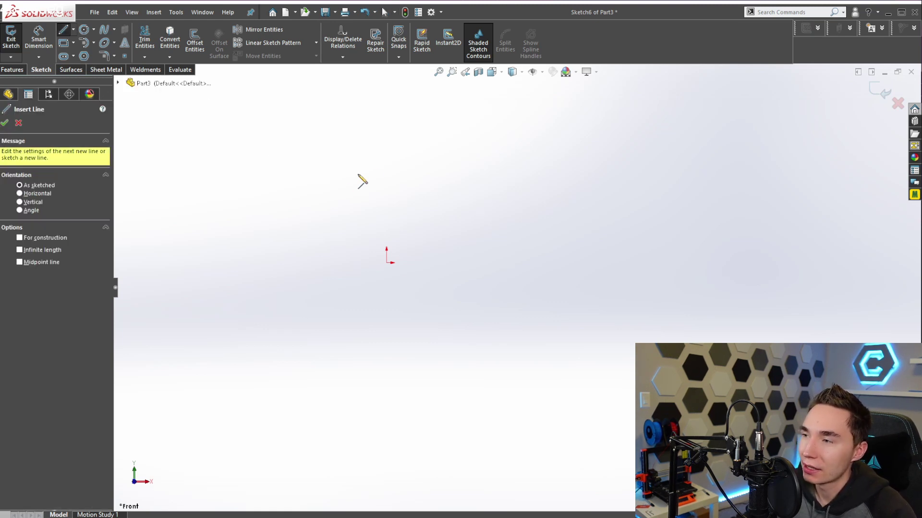
{"action": "left_click", "coordinate": [386, 185]}
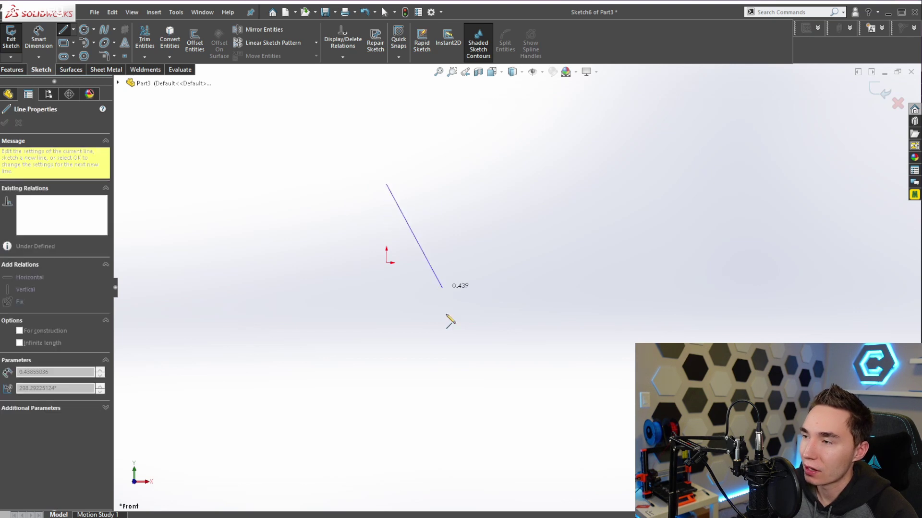
{"action": "left_click", "coordinate": [459, 365]}
{"action": "left_click", "coordinate": [307, 263]}
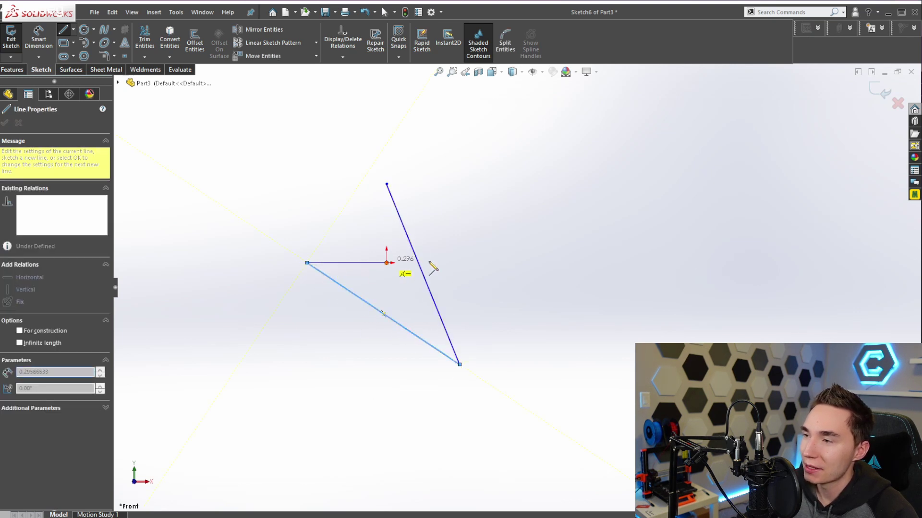
{"action": "left_click", "coordinate": [483, 264]}
{"action": "left_click", "coordinate": [338, 364]}
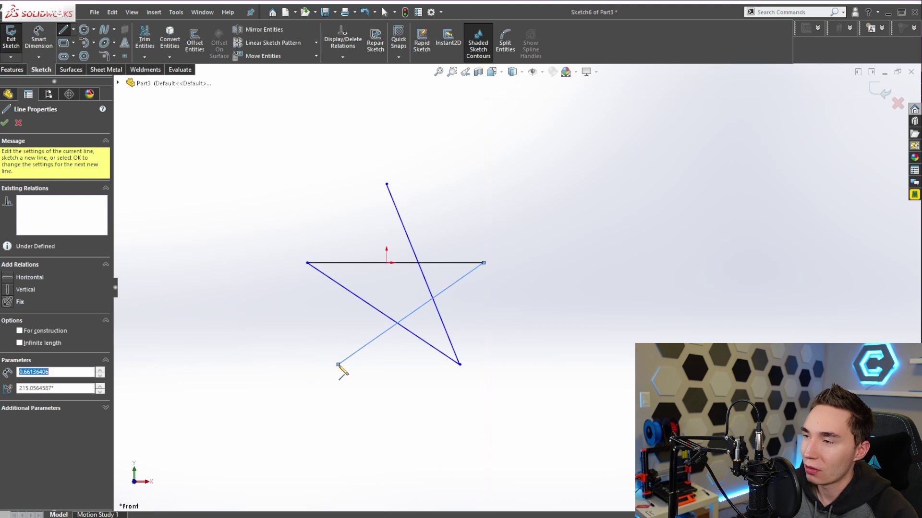
{"action": "left_click", "coordinate": [386, 184]}
{"action": "key", "text": "Escape"}
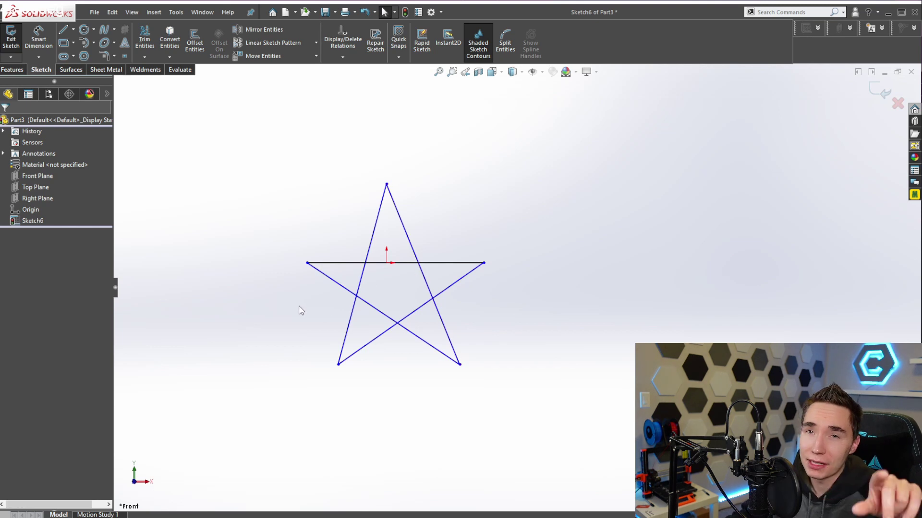
Power trim the inner crossing segments of the five lines, leaving only the star's outline
{"action": "left_click", "coordinate": [143, 42]}
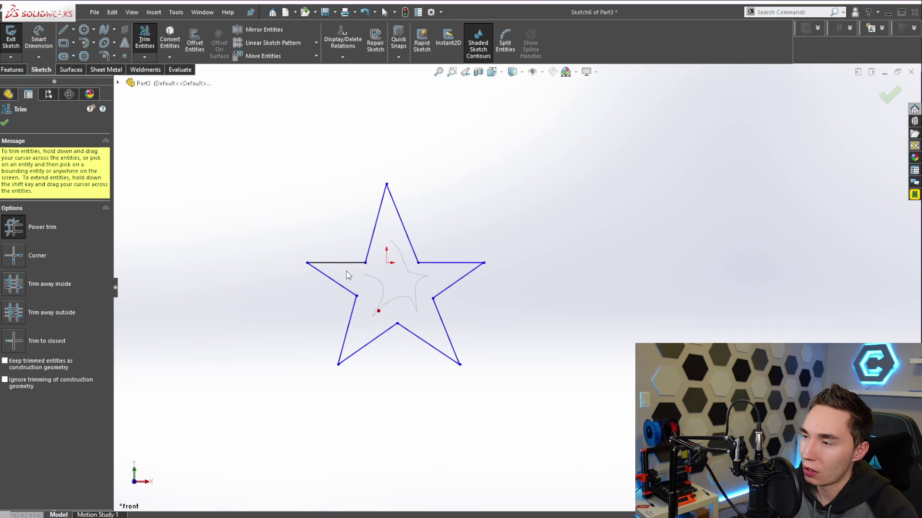
{"action": "left_click_drag", "start_coordinate": [344, 274], "coordinate": [370, 279]}
{"action": "key", "text": "Escape"}
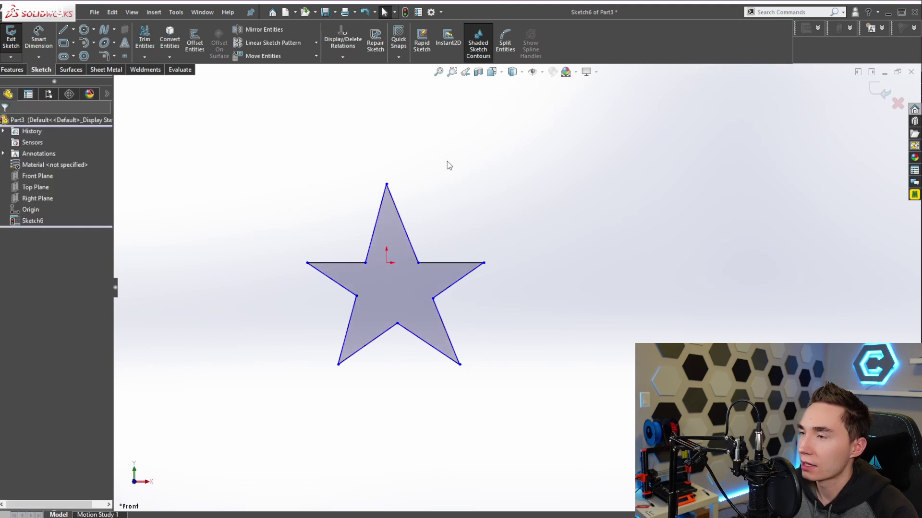
Draw a construction centerline from the star's top tip to its lower inner corner and make it vertical
{"action": "key", "text": "s"}
{"action": "left_click", "coordinate": [470, 163]}
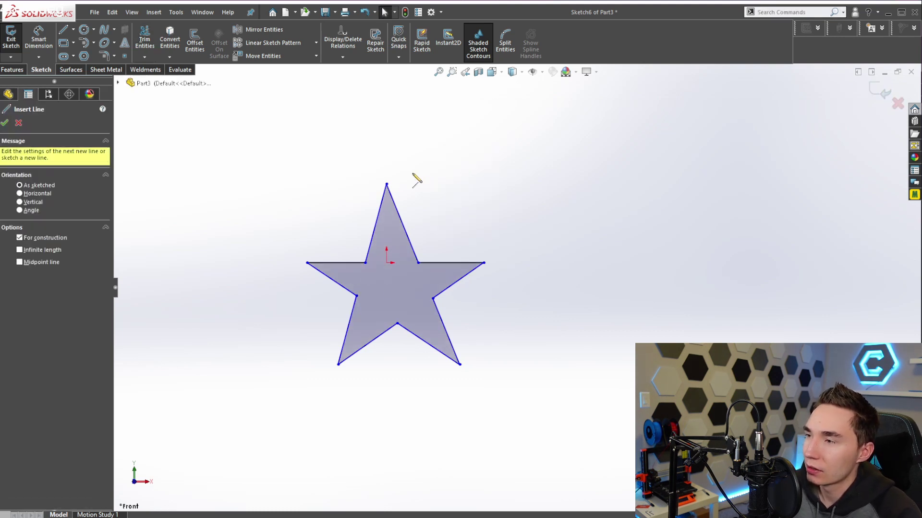
{"action": "left_click", "coordinate": [387, 184]}
{"action": "left_click", "coordinate": [398, 324]}
{"action": "key", "text": "Escape"}
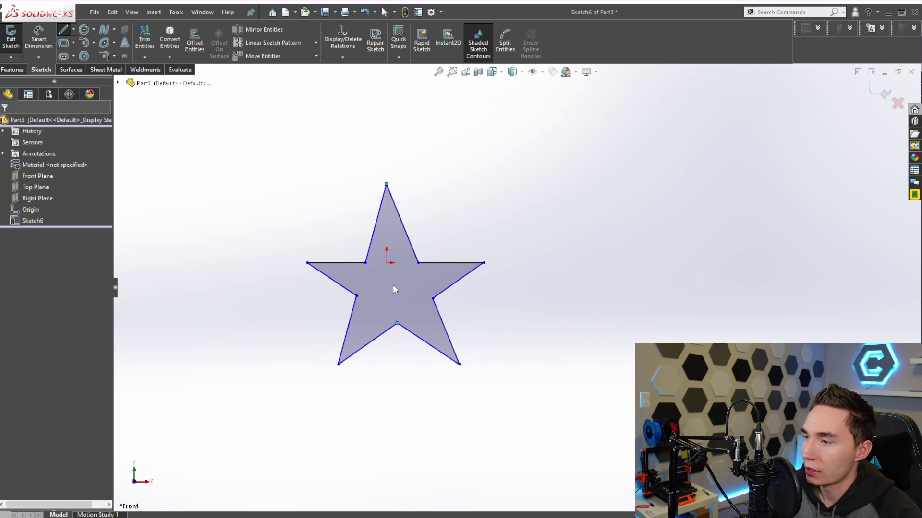
{"action": "left_click", "coordinate": [393, 279]}
{"action": "left_click", "coordinate": [422, 247]}
{"action": "left_click", "coordinate": [436, 160]}
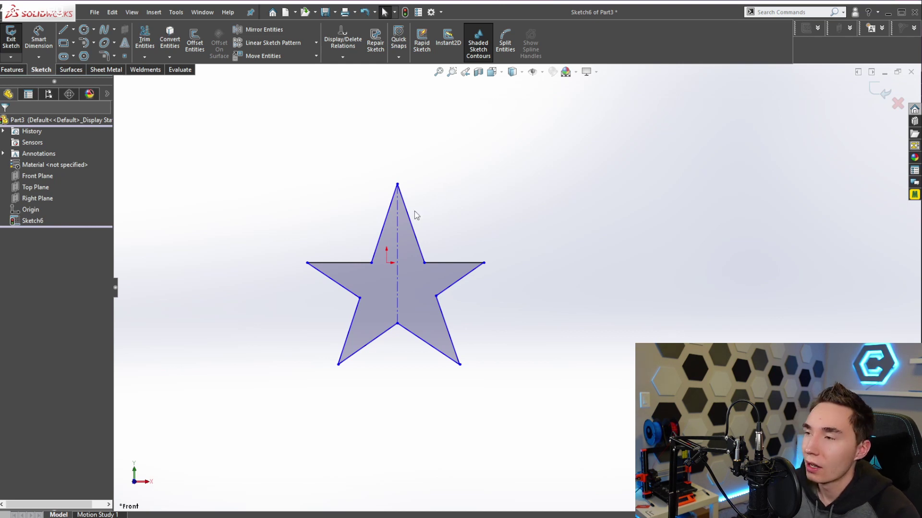
Make six edges of the star equal in length, starting with the upper tip's edge and continuing around to the lower edges
{"action": "left_click", "coordinate": [412, 223]}
{"action": "left_click", "coordinate": [454, 264], "text": "ctrl"}
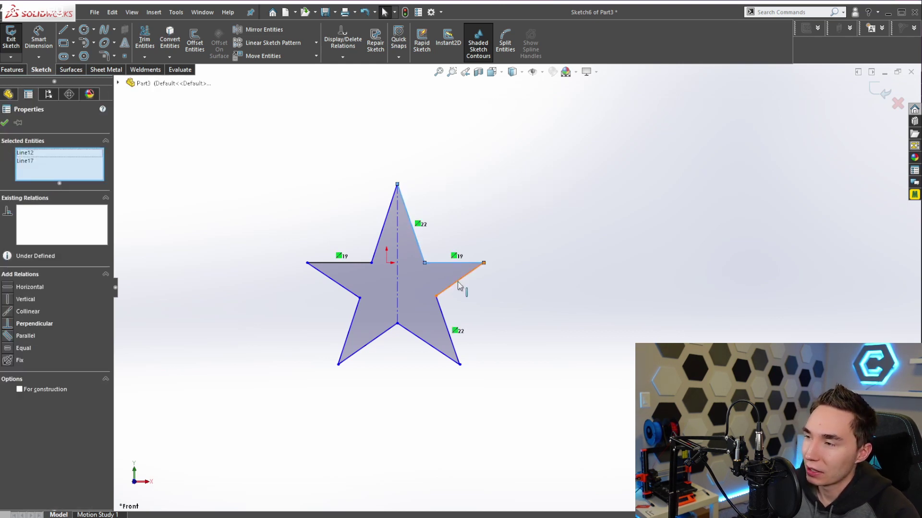
{"action": "left_click", "coordinate": [458, 286], "text": "ctrl"}
{"action": "left_click", "coordinate": [448, 330], "text": "ctrl"}
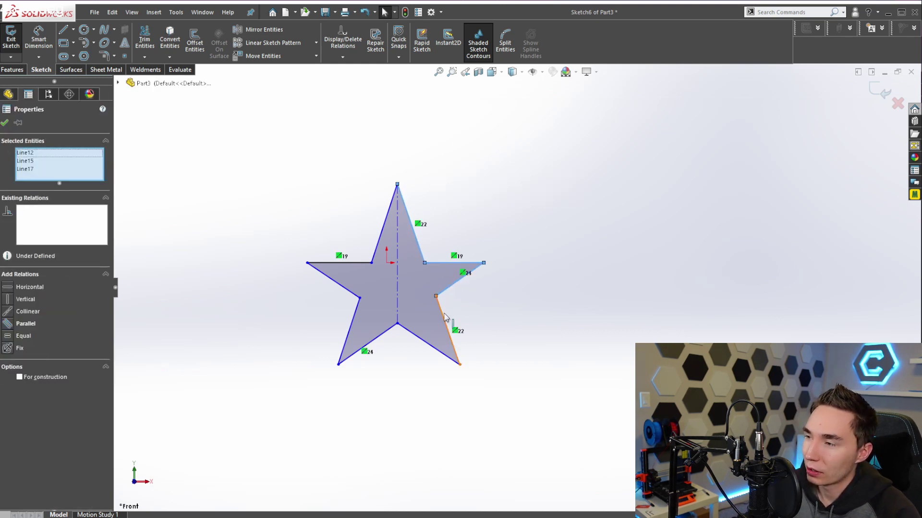
{"action": "left_click", "coordinate": [429, 346], "text": "ctrl"}
{"action": "left_click", "coordinate": [383, 339], "text": "ctrl"}
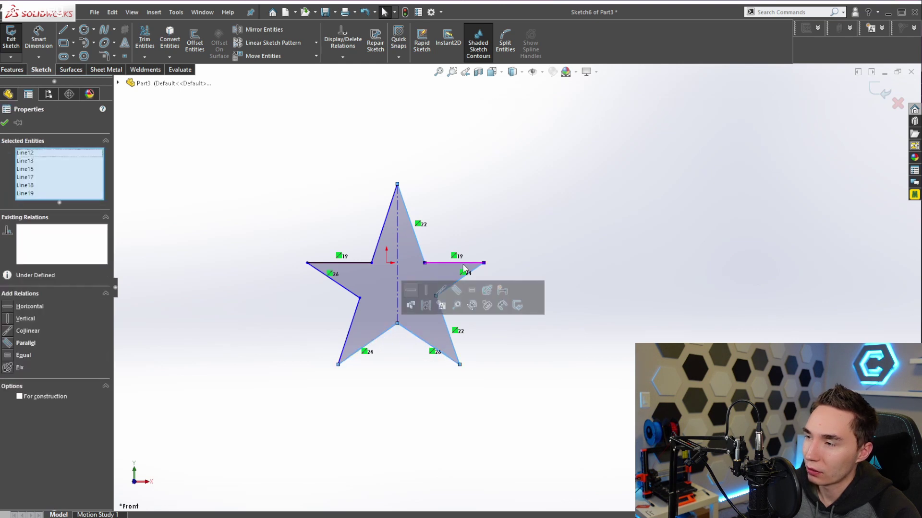
{"action": "left_click", "coordinate": [472, 290]}
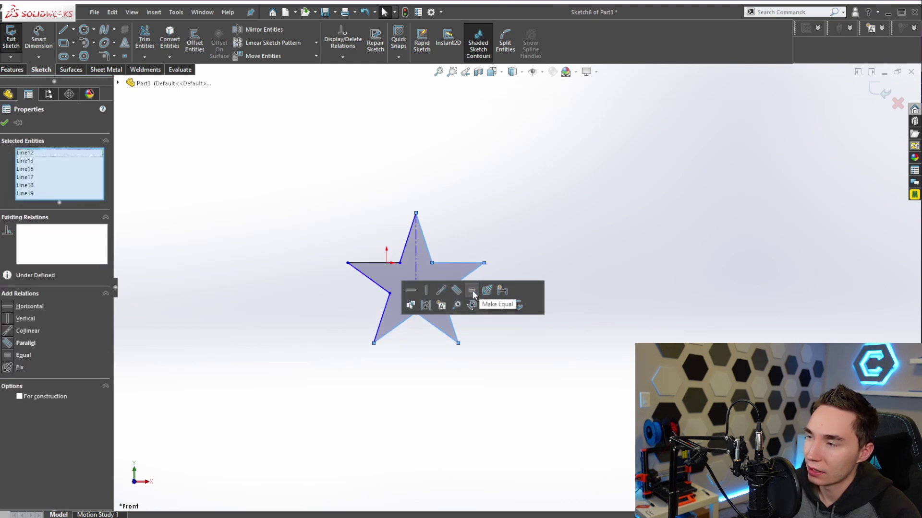
{"action": "left_click", "coordinate": [497, 200]}
Shift the star by its centerline and stretch it from a lower tip to test the sketch relations
{"action": "mouse_move", "coordinate": [419, 286]}
{"action": "left_mouse_down"}
{"action": "mouse_move", "coordinate": [341, 275]}
{"action": "mouse_move", "coordinate": [412, 286]}
{"action": "left_mouse_up"}
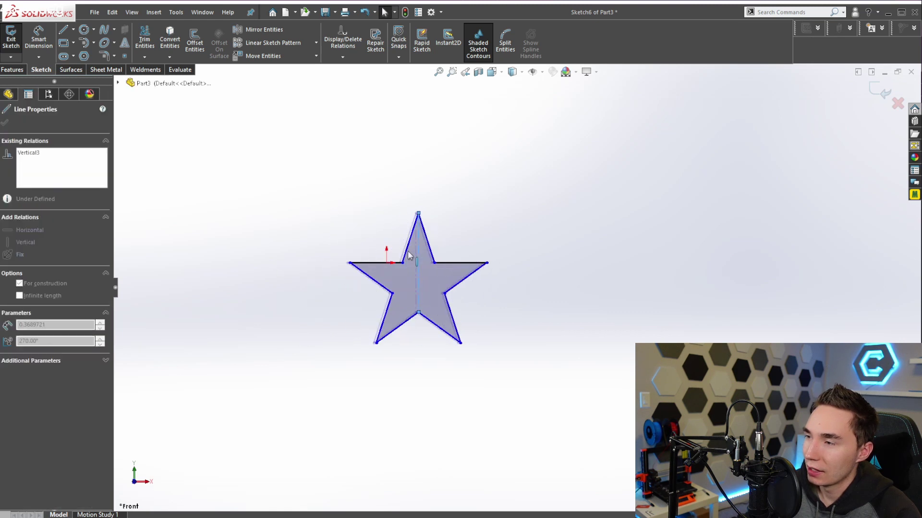
{"action": "left_click_drag", "start_coordinate": [451, 344], "coordinate": [504, 400]}
{"action": "left_click", "coordinate": [609, 219]}
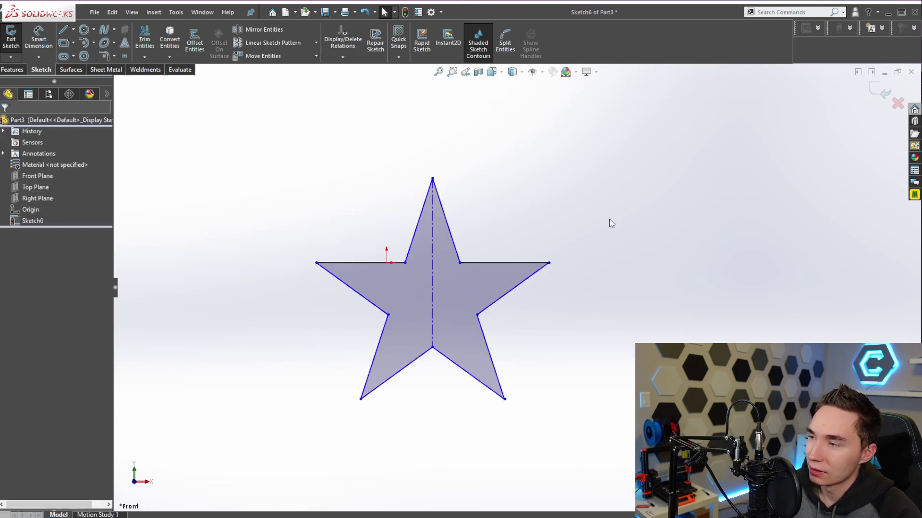
Constrain the star's vertical centerline to the origin
{"action": "left_click", "coordinate": [432, 259]}
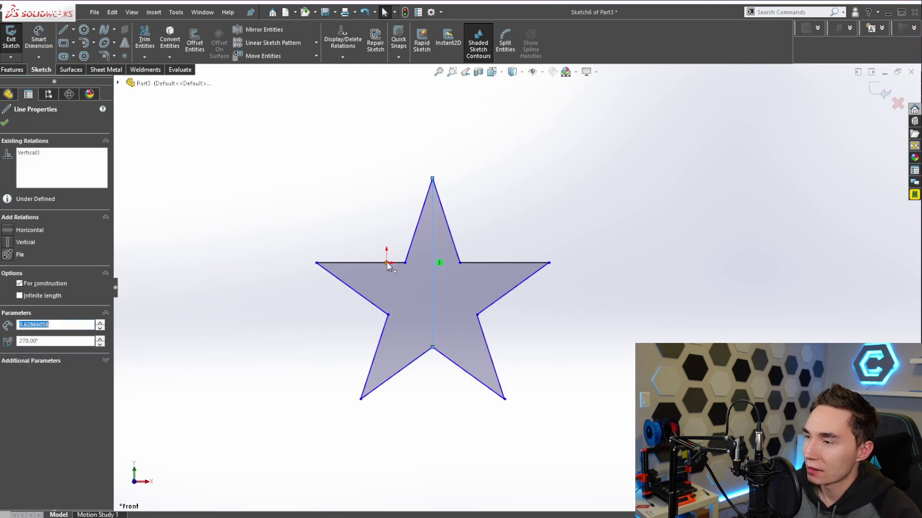
{"action": "left_click", "coordinate": [387, 263], "text": "ctrl"}
{"action": "left_click", "coordinate": [432, 231]}
{"action": "left_click", "coordinate": [491, 152]}
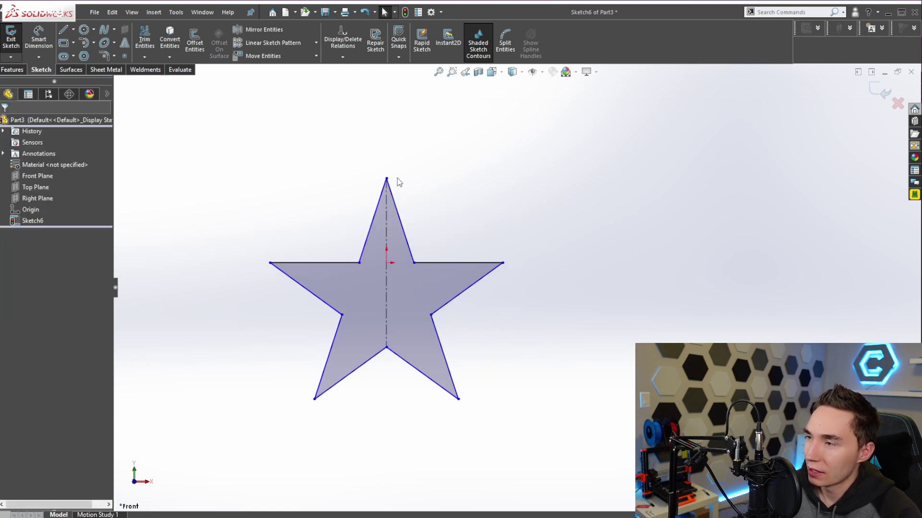
Dimension the star's overall height from the top tip to a lower tip and set it to 4 in
{"action": "key", "text": "d"}
{"action": "left_click", "coordinate": [386, 179]}
{"action": "left_click", "coordinate": [459, 400]}
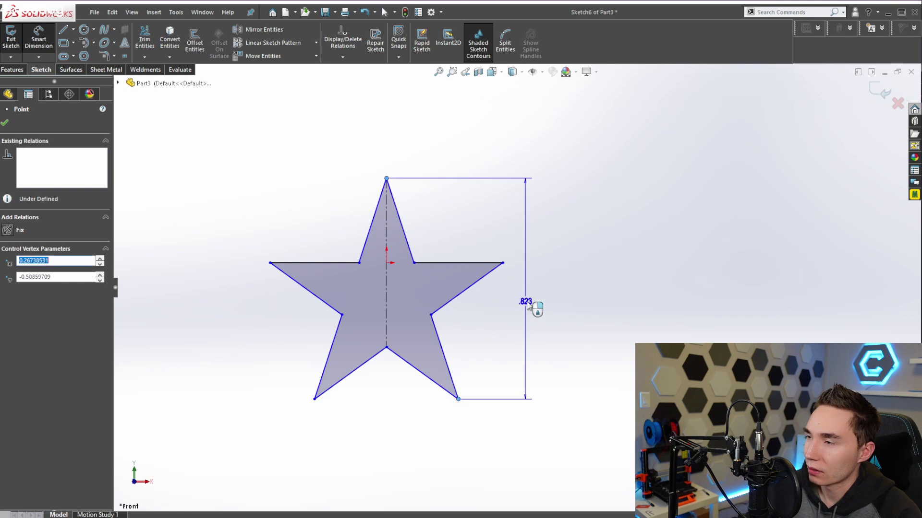
{"action": "left_click", "coordinate": [547, 304]}
{"action": "type", "text": "4"}
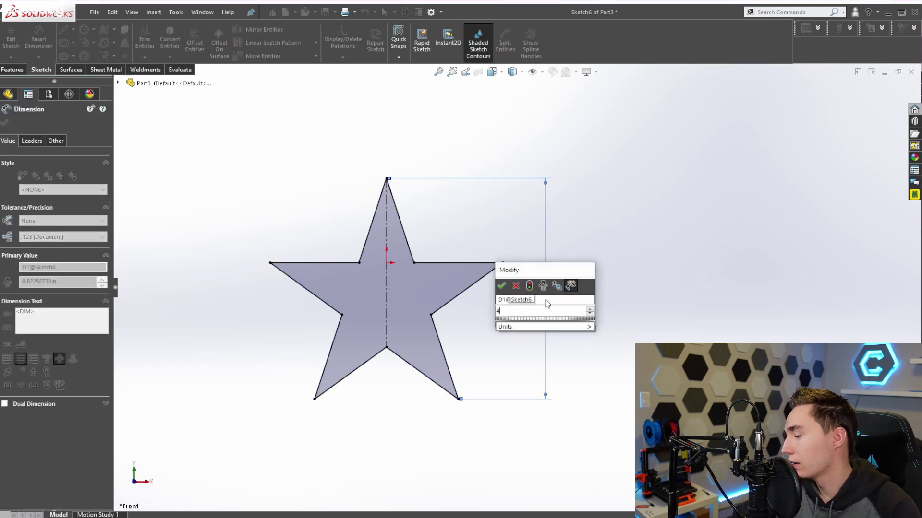
{"action": "key", "text": "Return"}
{"action": "key", "text": "Escape"}
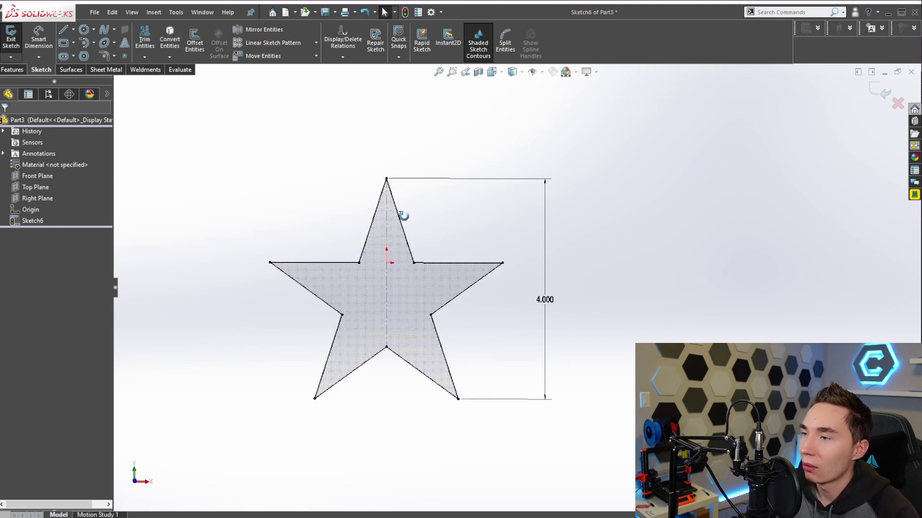
Set up a blind Boss-Extrude of the star sketch with a 0.5 in depth and a 45° inward draft
{"action": "mouse_move", "coordinate": [400, 211]}
{"action": "left_mouse_down"}
{"action": "mouse_move", "coordinate": [263, 175]}
{"action": "mouse_move", "coordinate": [354, 175]}
{"action": "left_mouse_up"}
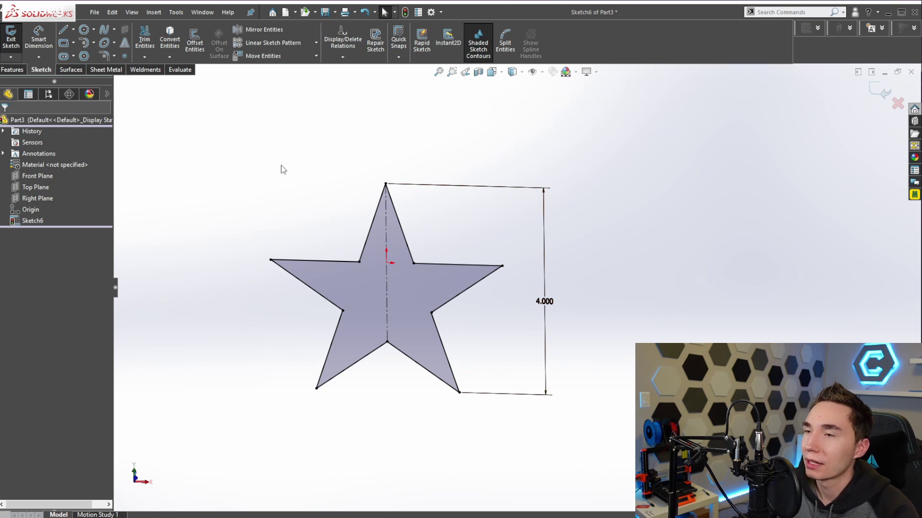
{"action": "left_click", "coordinate": [14, 69]}
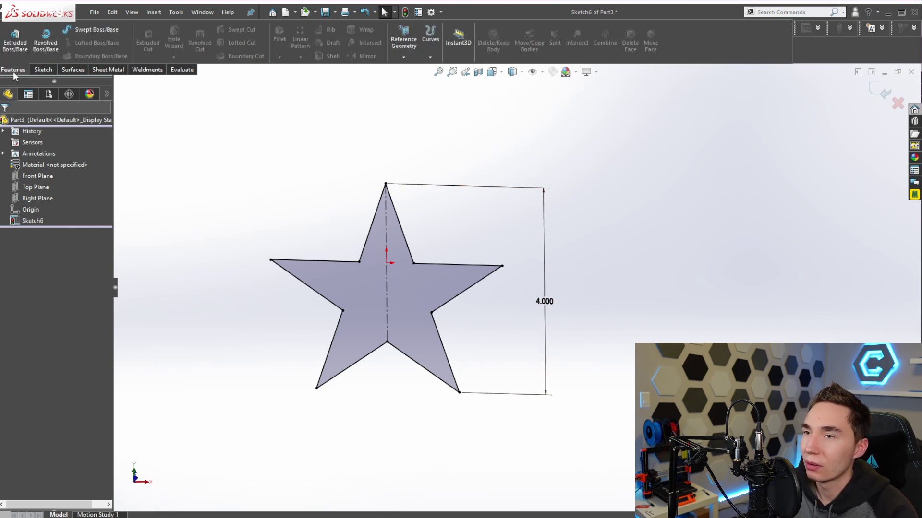
{"action": "left_click", "coordinate": [15, 42]}
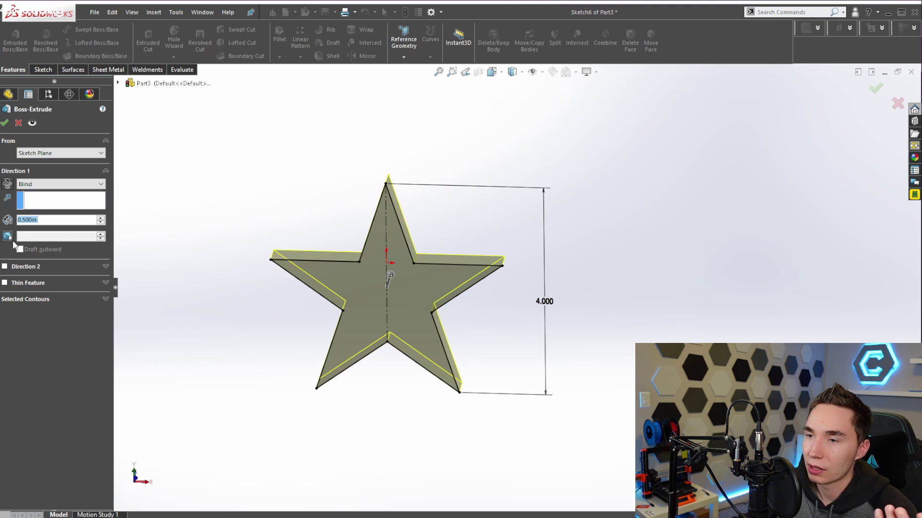
{"action": "left_click", "coordinate": [9, 237]}
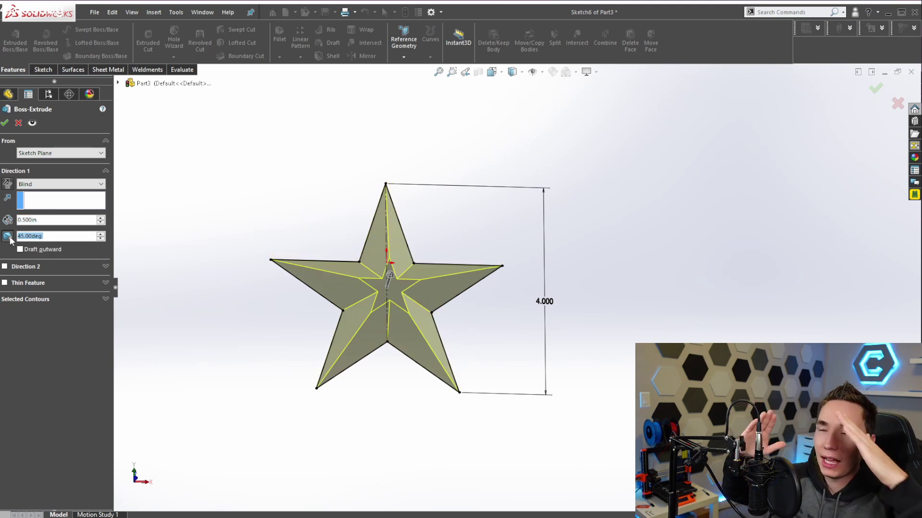
Turn the extrusion's draft off and on again to compare the straight and tapered previews
{"action": "middle_click_drag", "start_coordinate": [276, 269], "coordinate": [296, 206]}
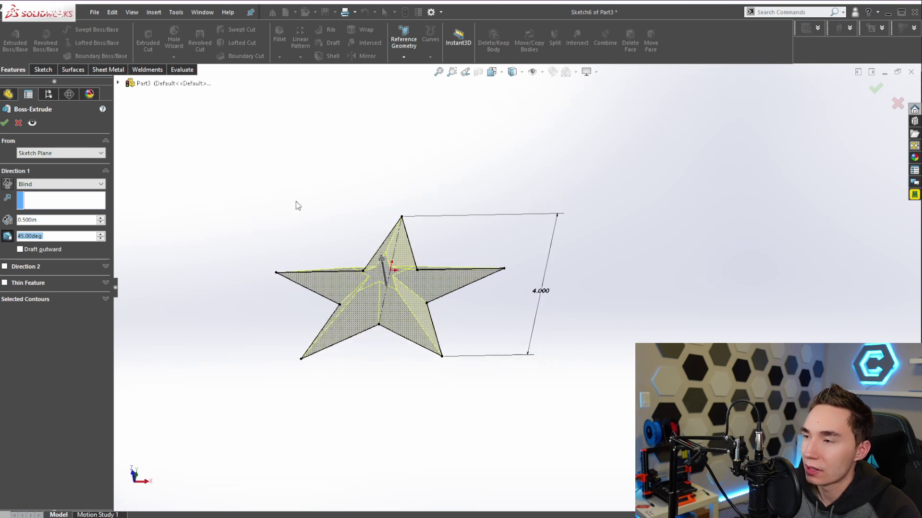
{"action": "scroll", "coordinate": [354, 278], "scroll_direction": "down", "scroll_amount": 4}
{"action": "middle_click_drag", "start_coordinate": [393, 289], "coordinate": [432, 281]}
{"action": "left_click", "coordinate": [57, 237]}
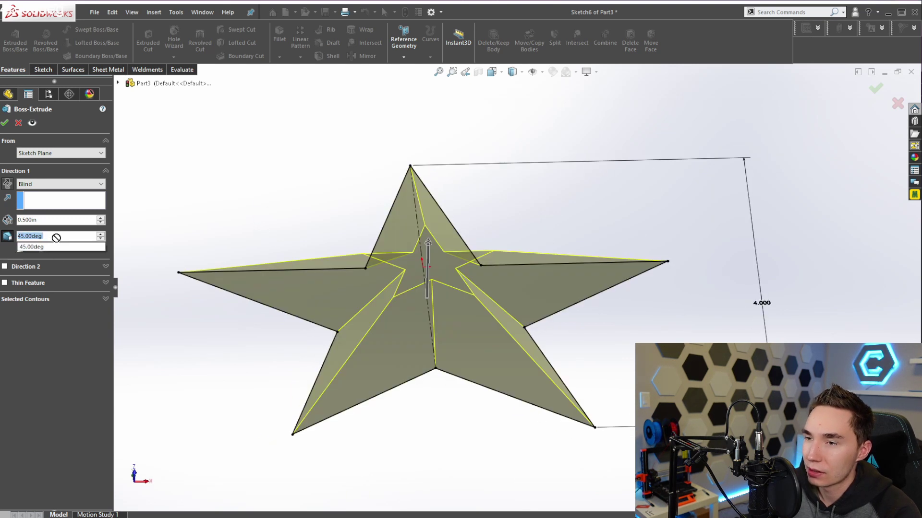
{"action": "left_click", "coordinate": [7, 237]}
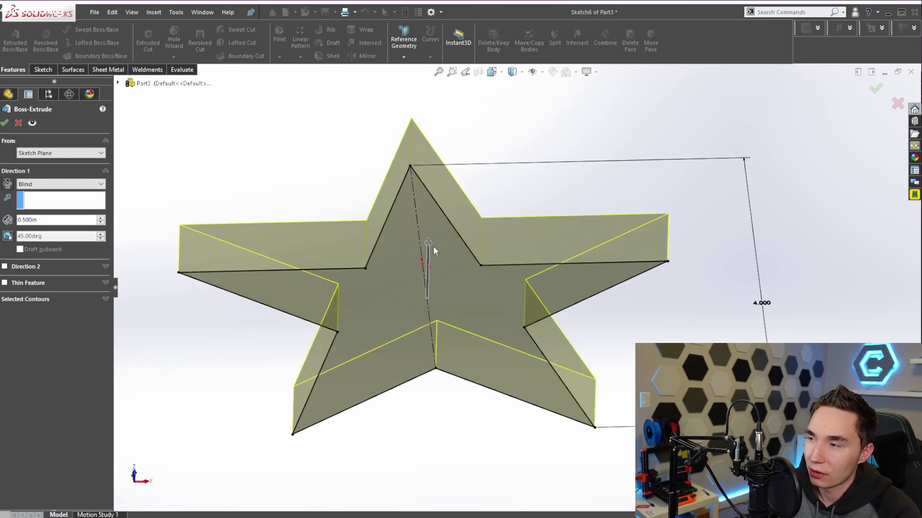
{"action": "middle_click_drag", "start_coordinate": [433, 246], "coordinate": [145, 251]}
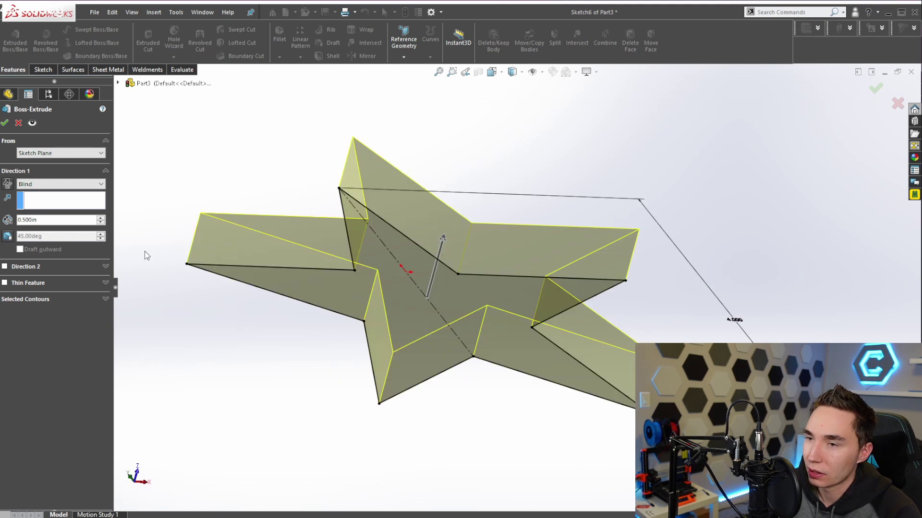
{"action": "left_click", "coordinate": [7, 237]}
{"action": "middle_click_drag", "start_coordinate": [456, 311], "coordinate": [444, 305]}
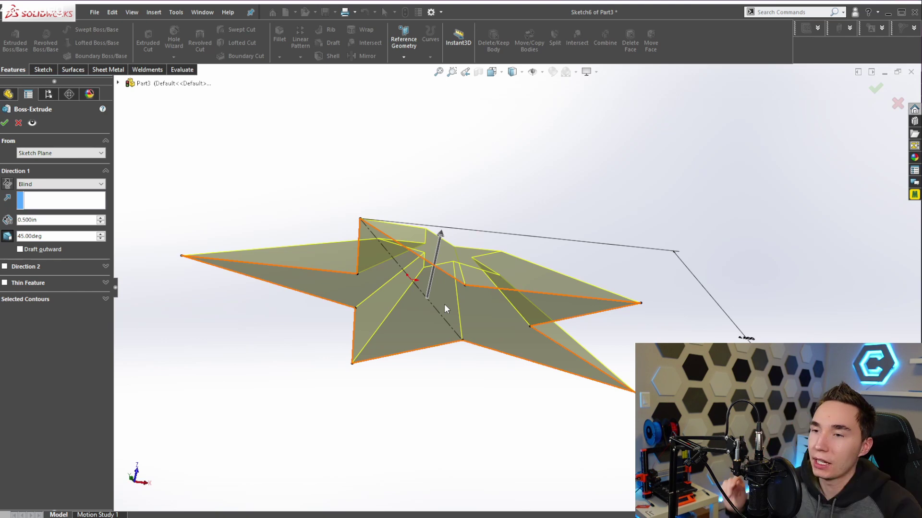
Switch the extrusion's draft to outward and back to inward to compare the two taper directions
{"action": "left_click", "coordinate": [20, 249]}
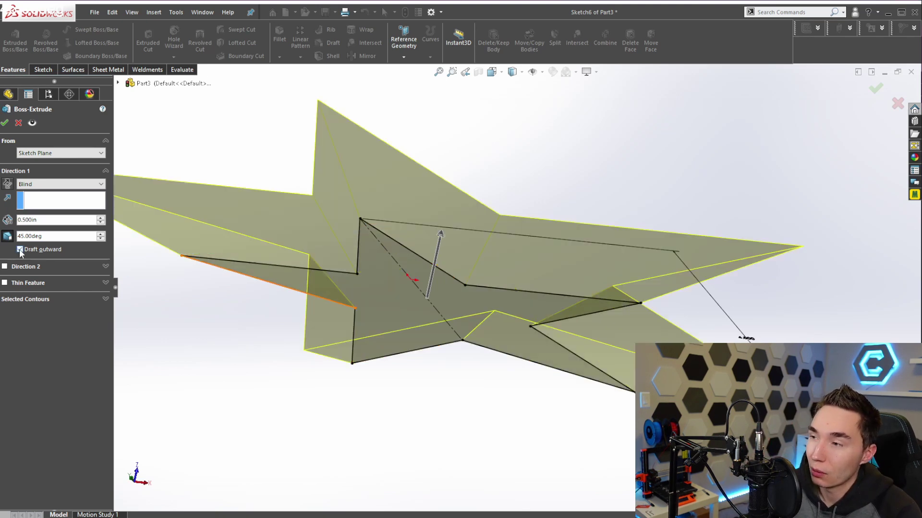
{"action": "middle_click_drag", "start_coordinate": [439, 355], "coordinate": [432, 312]}
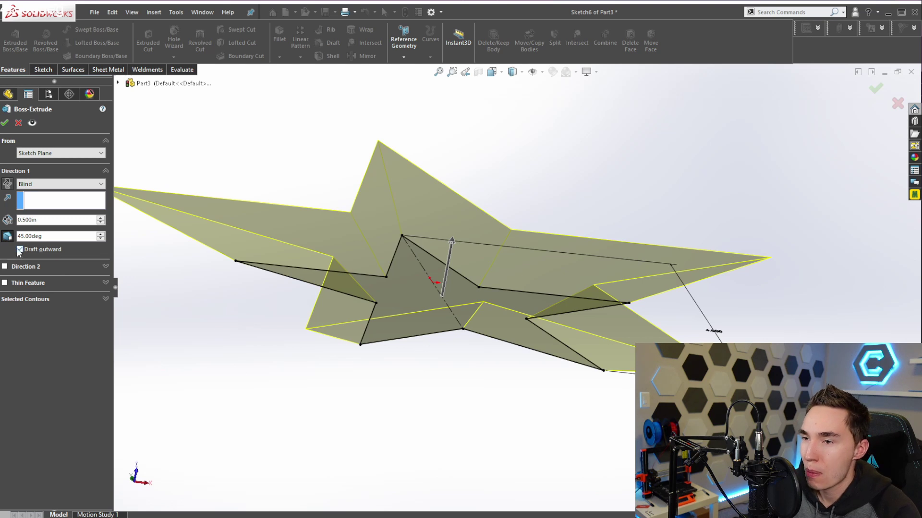
{"action": "left_click", "coordinate": [20, 249]}
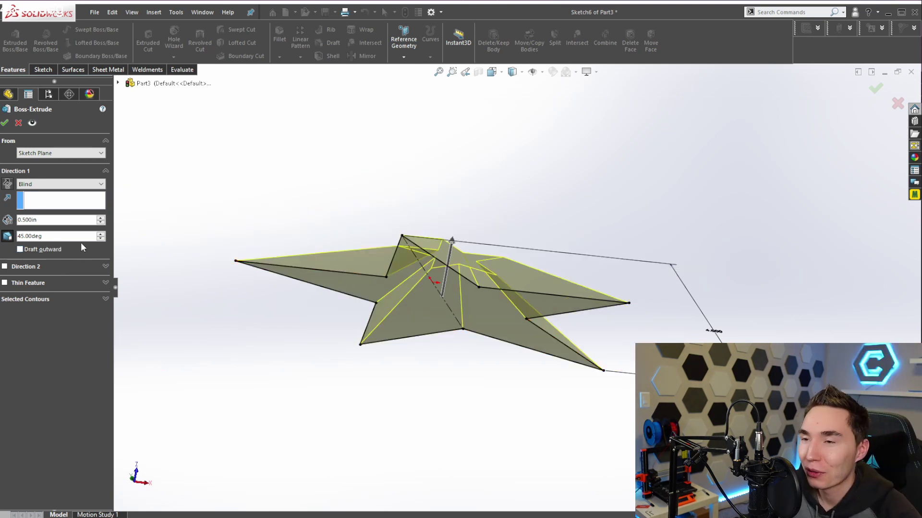
Set the drafted star extrusion's depth to 0.875 in and view the preview from the front
{"action": "left_click", "coordinate": [100, 218]}
{"action": "left_click", "coordinate": [101, 218]}
{"action": "left_click", "coordinate": [100, 218]}
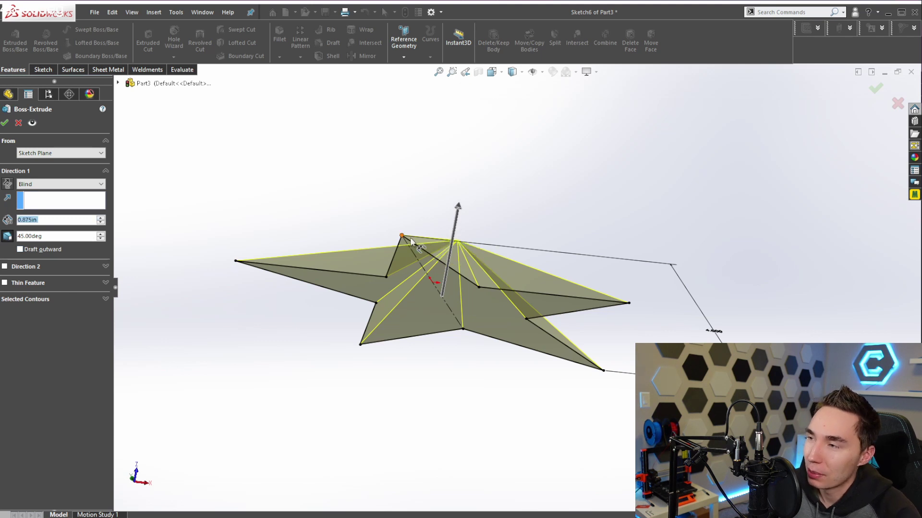
{"action": "middle_click_drag", "start_coordinate": [409, 237], "coordinate": [415, 292]}
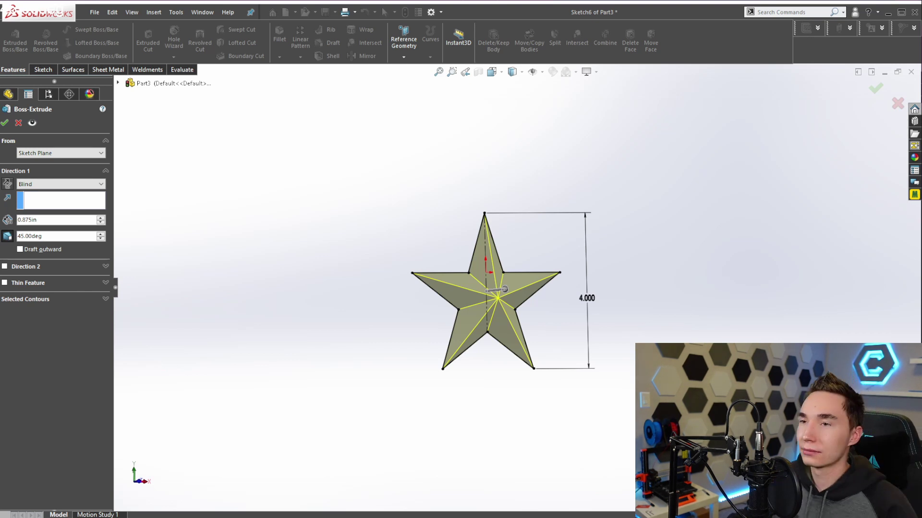
Accept the star's Boss-Extrude with its 0.875 in depth and 45° inward draft
{"action": "left_click", "coordinate": [4, 124]}
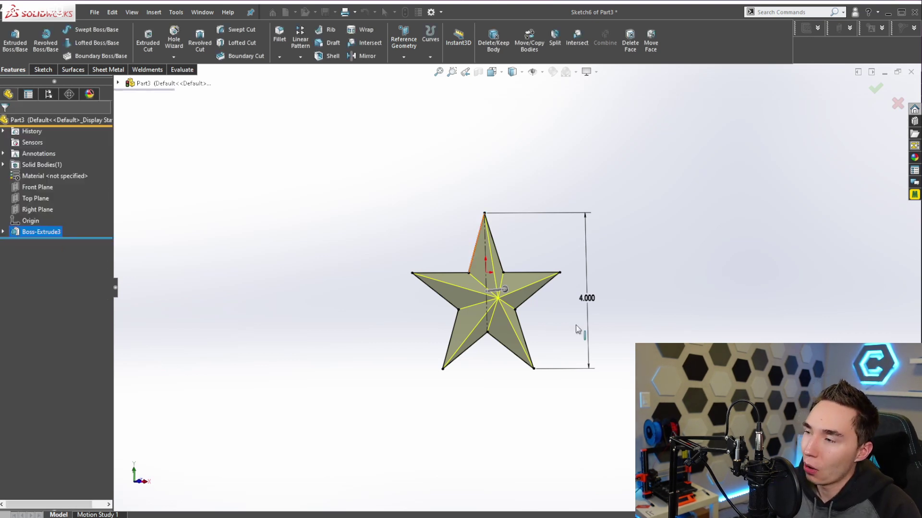
{"action": "middle_click_drag", "start_coordinate": [574, 325], "coordinate": [576, 287]}
{"action": "scroll", "coordinate": [505, 284], "scroll_direction": "up", "scroll_amount": 2}
Start a new sketch on the star's flat back face
{"action": "key", "text": "s"}
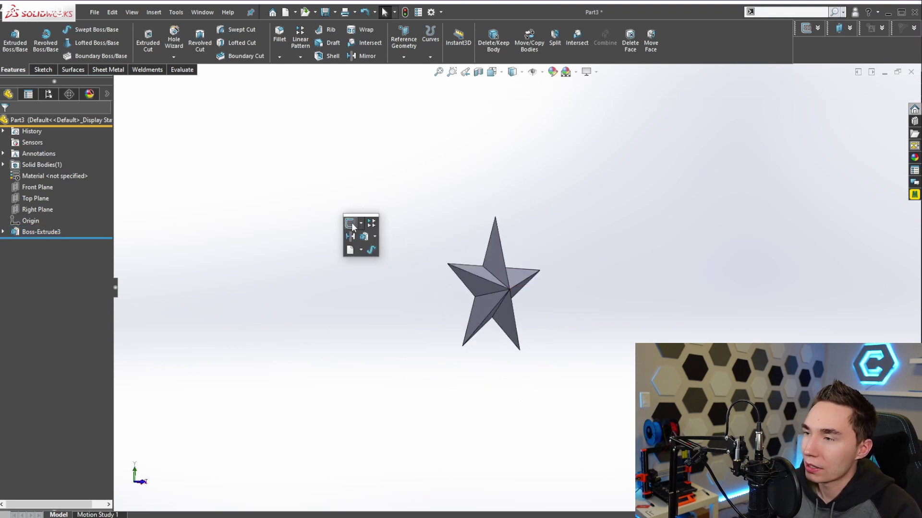
{"action": "left_click", "coordinate": [350, 223]}
{"action": "mouse_move", "coordinate": [441, 267]}
{"action": "middle_mouse_down"}
{"action": "mouse_move", "coordinate": [563, 288]}
{"action": "mouse_move", "coordinate": [494, 288]}
{"action": "middle_mouse_up"}
{"action": "left_click", "coordinate": [494, 288]}
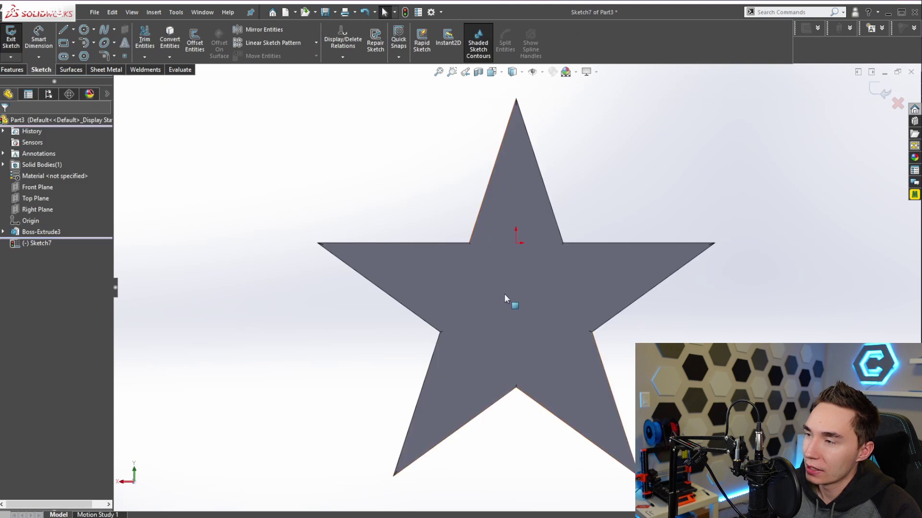
{"action": "scroll", "coordinate": [367, 243], "scroll_direction": "up", "scroll_amount": 1}
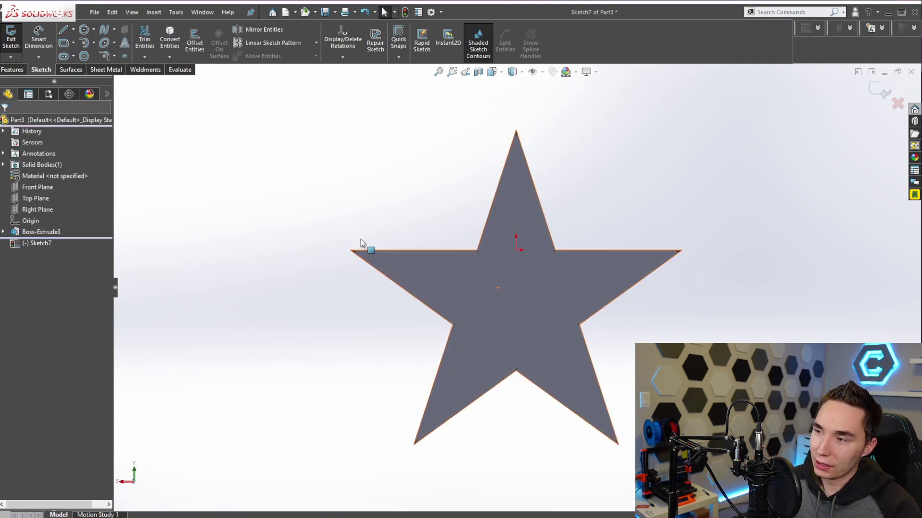
{"action": "mouse_move", "coordinate": [361, 243]}
{"action": "middle_mouse_down"}
{"action": "mouse_move", "coordinate": [428, 306]}
{"action": "mouse_move", "coordinate": [474, 301]}
{"action": "middle_mouse_up"}
{"action": "middle_click_drag", "start_coordinate": [543, 332], "coordinate": [577, 320]}
{"action": "key", "text": "ctrl+8"}
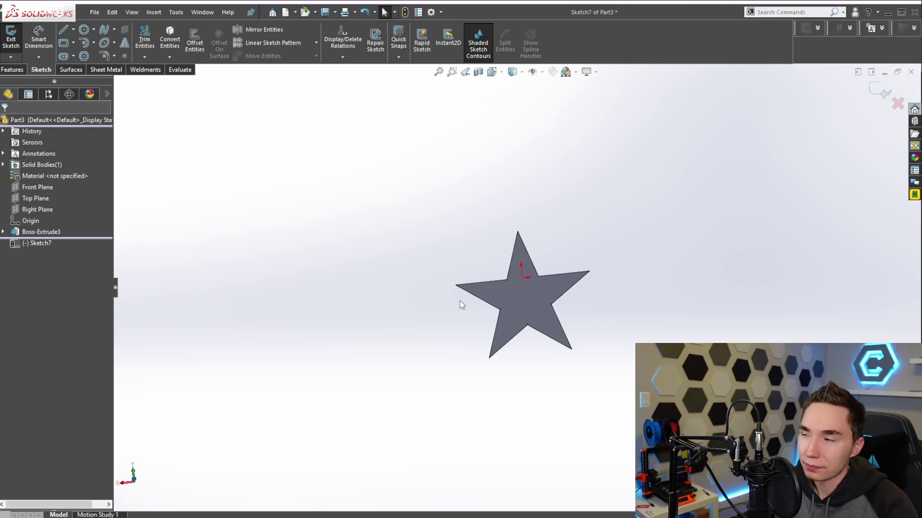
{"action": "middle_click_drag", "start_coordinate": [460, 305], "coordinate": [465, 284]}
{"action": "key", "text": "s"}
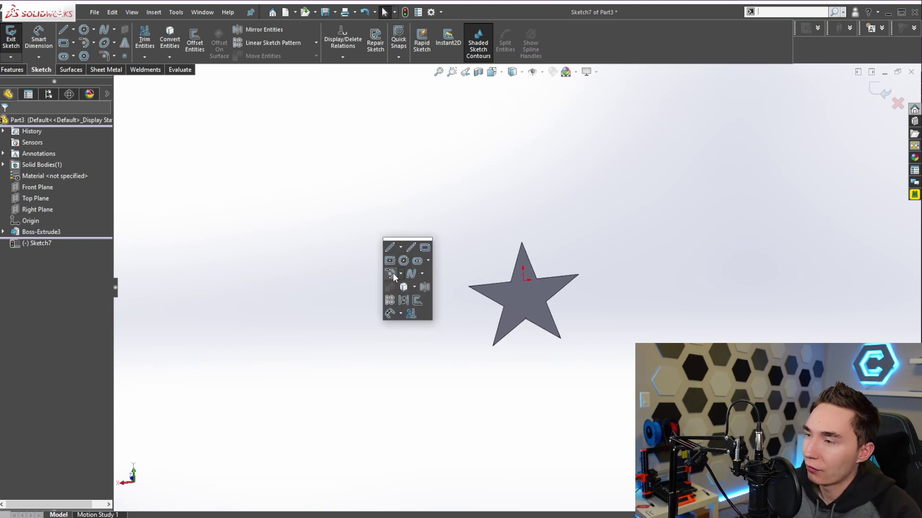
{"action": "left_click", "coordinate": [403, 287]}
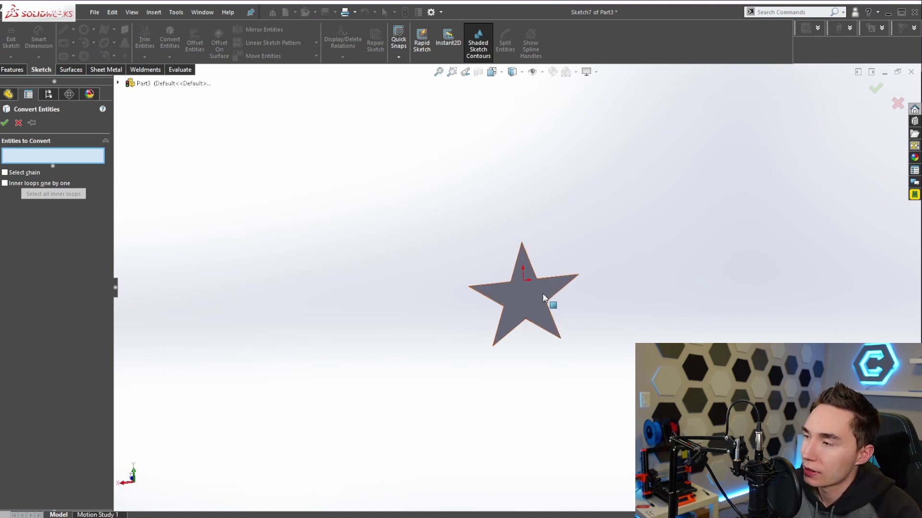
{"action": "scroll", "coordinate": [543, 296], "scroll_direction": "down", "scroll_amount": 6}
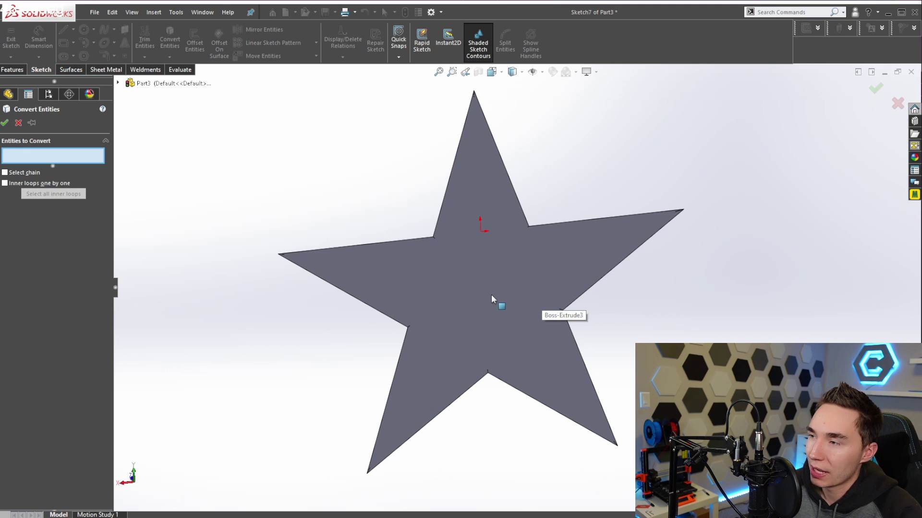
{"action": "left_click", "coordinate": [18, 123]}
Convert the outline of the star's back face into sketch entities with Convert Entities
{"action": "left_click", "coordinate": [173, 33]}
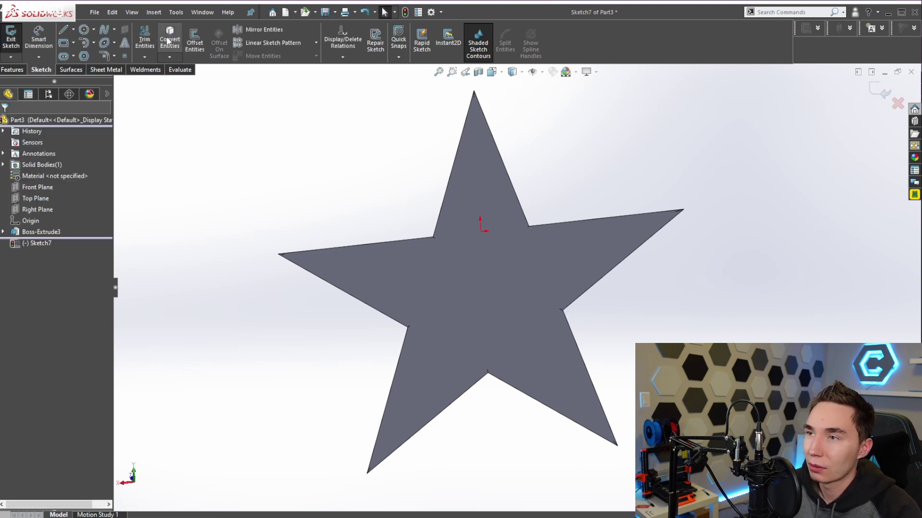
{"action": "left_click", "coordinate": [466, 286]}
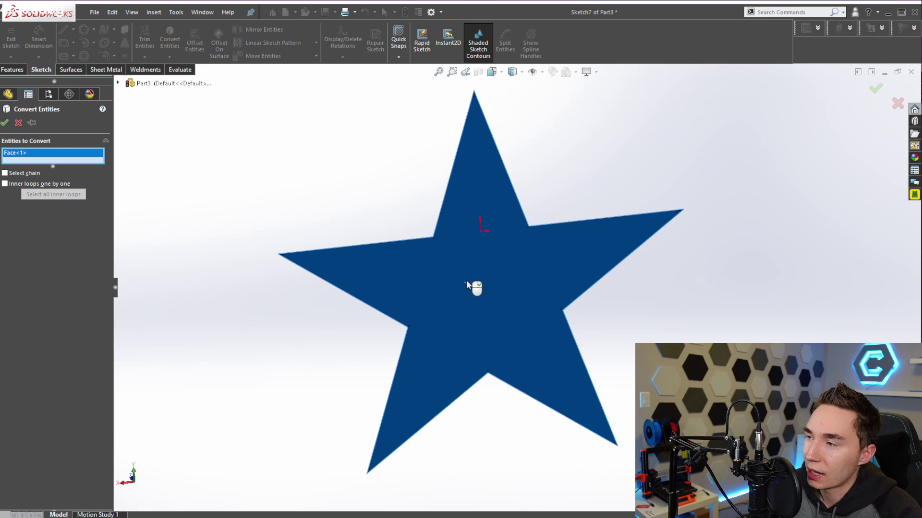
{"action": "right_click", "coordinate": [468, 283]}
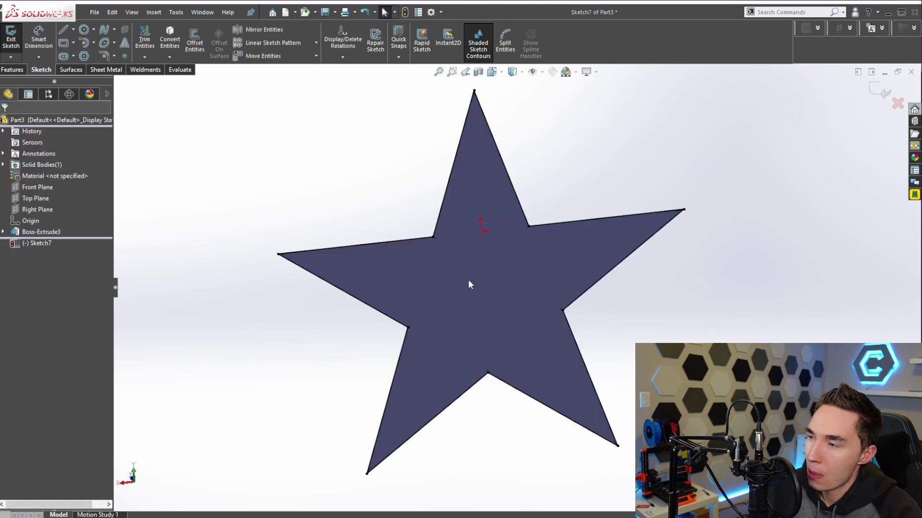
{"action": "left_click", "coordinate": [402, 233]}
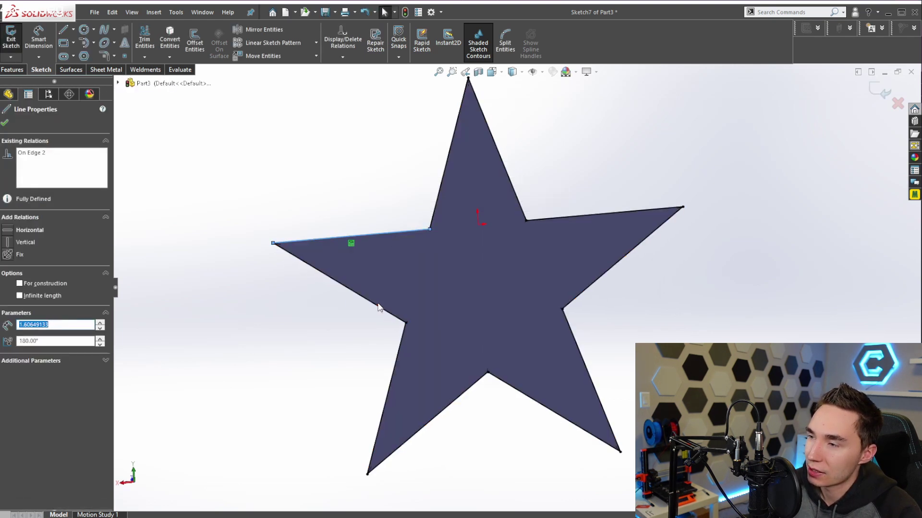
{"action": "key", "text": "ctrl+a"}
{"action": "left_click", "coordinate": [662, 320]}
{"action": "scroll", "coordinate": [419, 280], "scroll_direction": "up", "scroll_amount": 2}
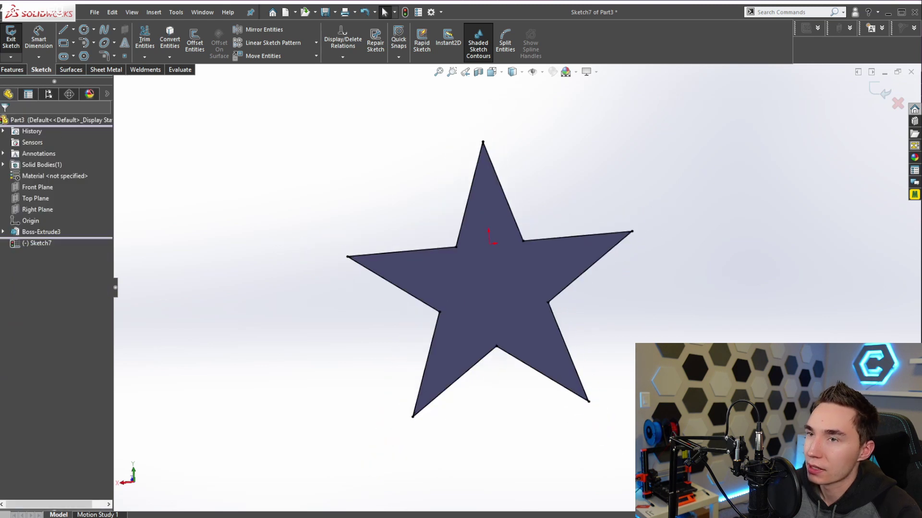
Extrude the converted star outline 0.0625 in outward from the back face as a blind boss merged with the body
{"action": "left_click", "coordinate": [12, 70]}
{"action": "left_click", "coordinate": [15, 41]}
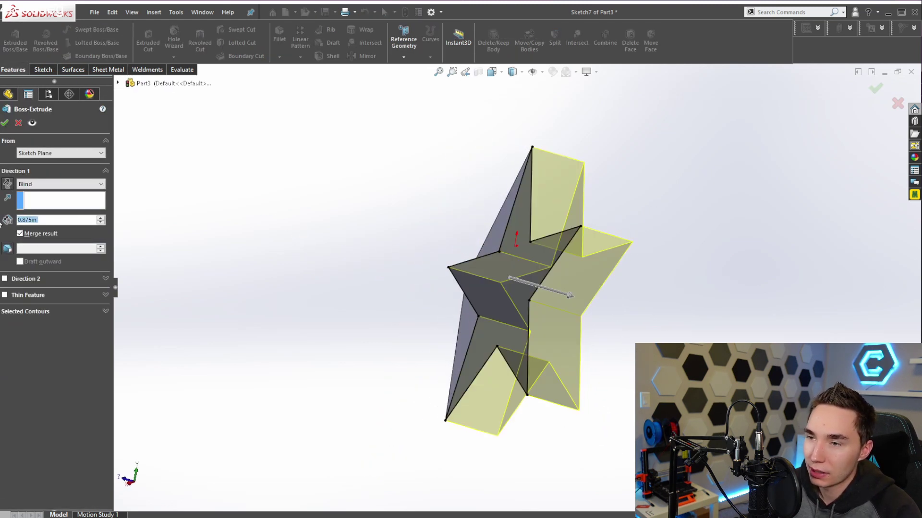
{"action": "type", "text": "0.0625"}
{"action": "key", "text": "Return"}
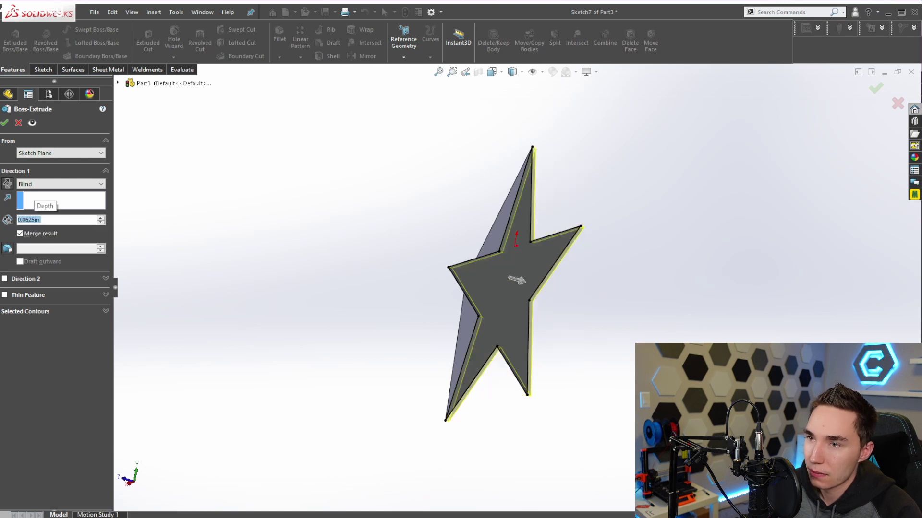
{"action": "left_click", "coordinate": [5, 122]}
Examine the star's faceted front, thin straight-edged base and flat back from several angles
{"action": "middle_click_drag", "start_coordinate": [428, 266], "coordinate": [537, 288]}
{"action": "scroll", "coordinate": [497, 277], "scroll_direction": "down", "scroll_amount": 4}
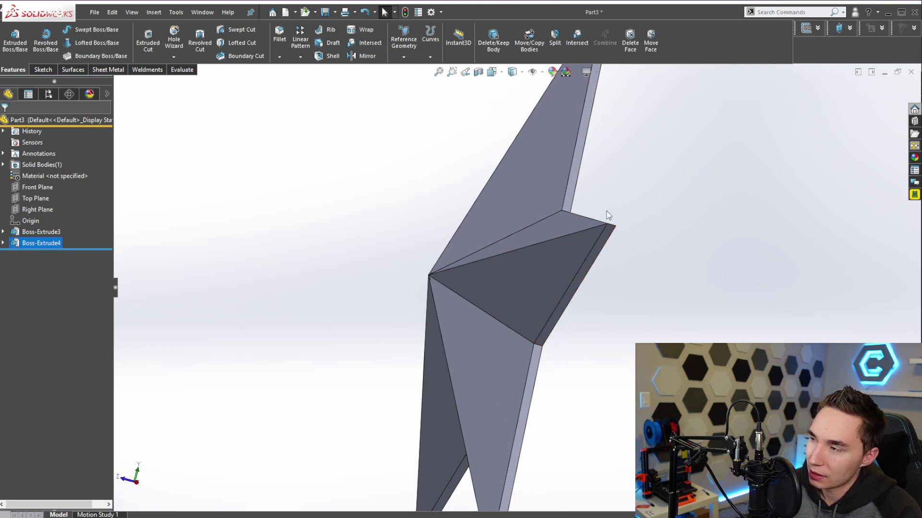
{"action": "middle_click_drag", "start_coordinate": [526, 228], "coordinate": [626, 293]}
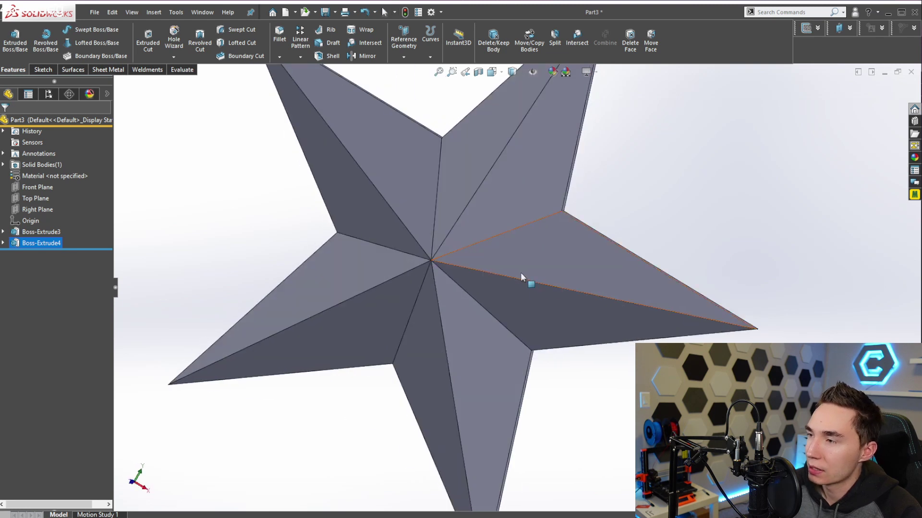
{"action": "scroll", "coordinate": [521, 271], "scroll_direction": "up", "scroll_amount": 4}
{"action": "middle_click_drag", "start_coordinate": [520, 272], "coordinate": [556, 327]}
{"action": "middle_click_drag", "start_coordinate": [456, 292], "coordinate": [529, 267]}
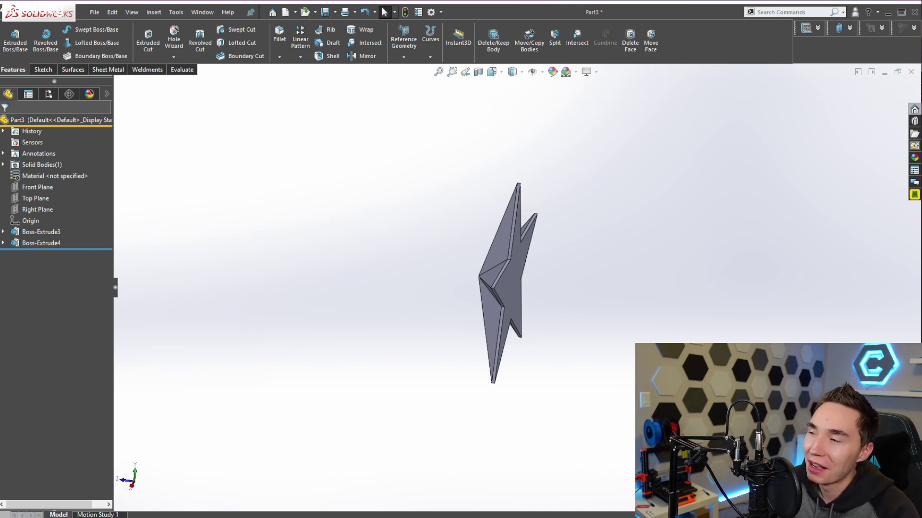
{"action": "middle_click_drag", "start_coordinate": [553, 441], "coordinate": [371, 280]}
{"action": "middle_click_drag", "start_coordinate": [273, 339], "coordinate": [365, 357]}
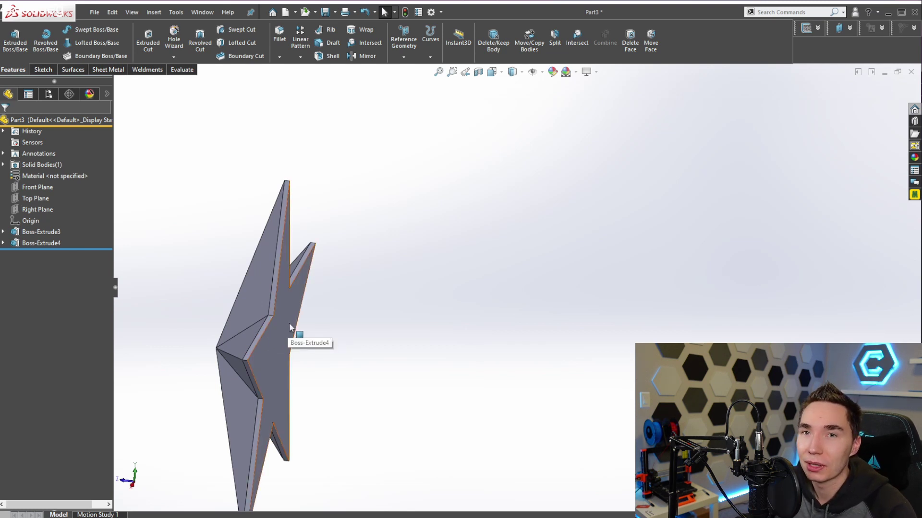
{"action": "scroll", "coordinate": [371, 301], "scroll_direction": "up", "scroll_amount": 2}
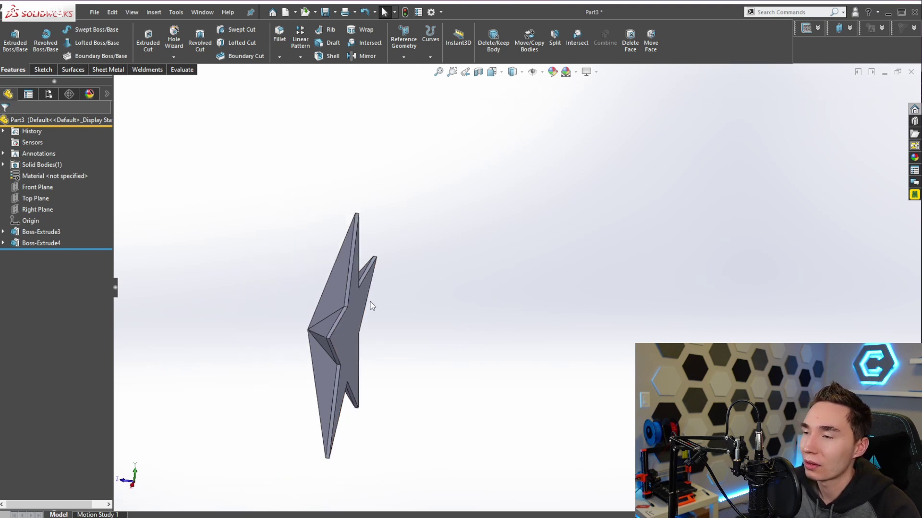
{"action": "middle_click_drag", "start_coordinate": [370, 302], "coordinate": [361, 371]}
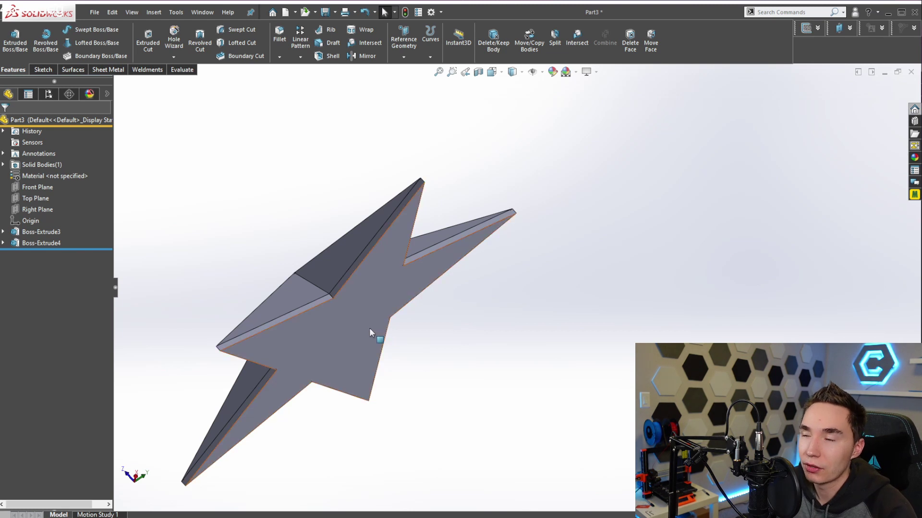
{"action": "middle_click_drag", "start_coordinate": [374, 331], "coordinate": [497, 301]}
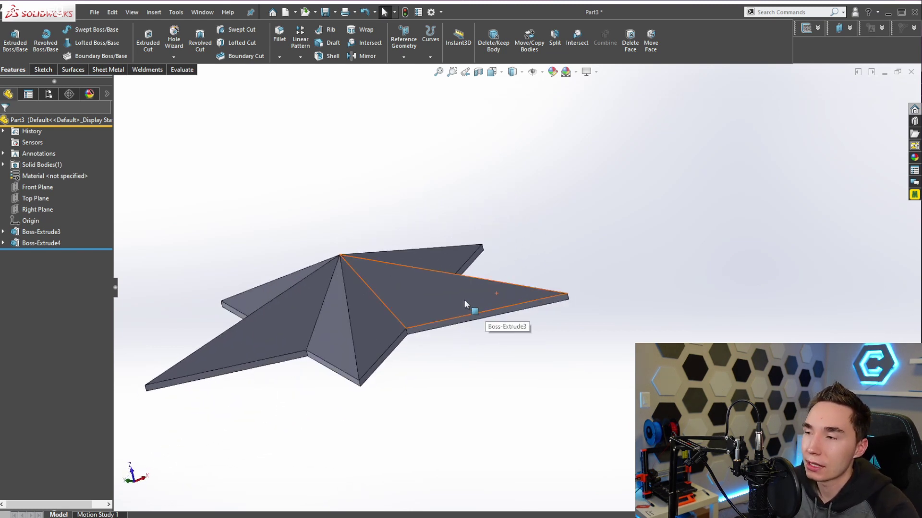
{"action": "middle_click_drag", "start_coordinate": [401, 284], "coordinate": [393, 378]}
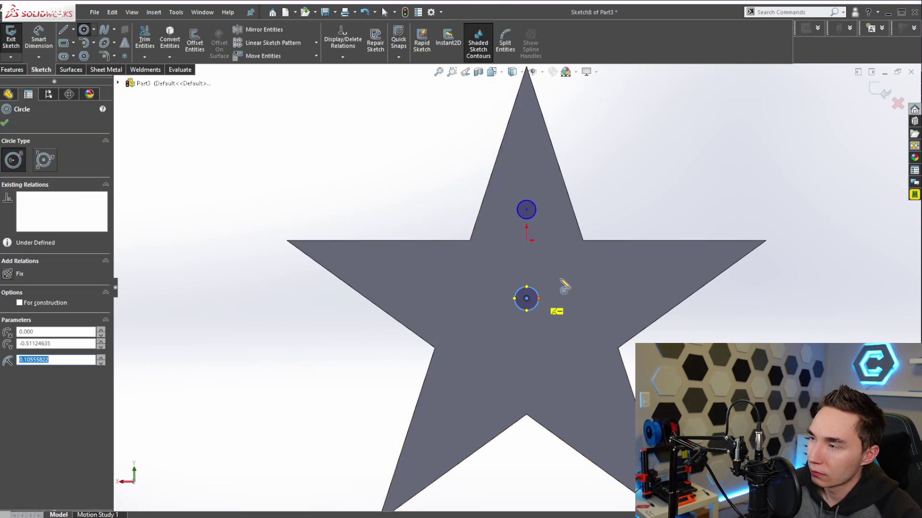
Dimension the two circles on the star's back face to 0.265 in diameter and 0.75 in spacing, and cut them as holes
{"action": "left_click", "coordinate": [529, 221]}
{"action": "left_click", "coordinate": [636, 173]}
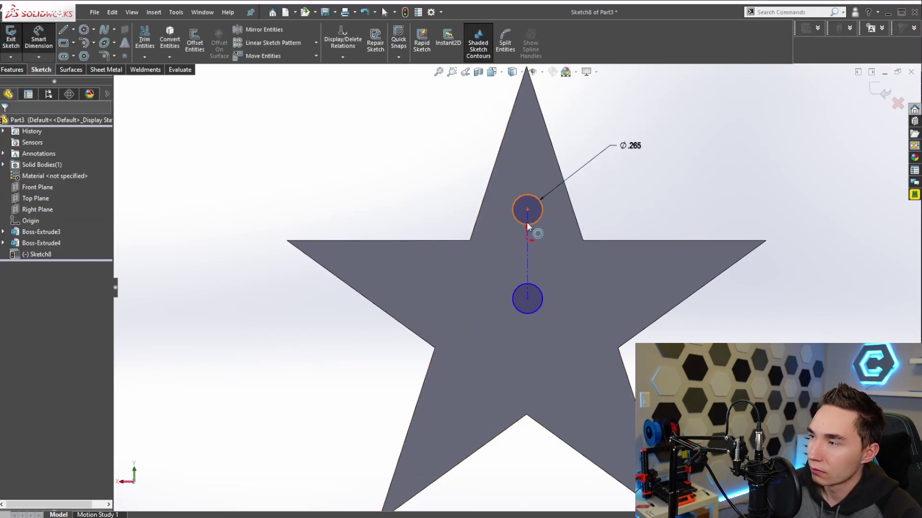
{"action": "left_click", "coordinate": [526, 222]}
{"action": "left_click", "coordinate": [279, 275]}
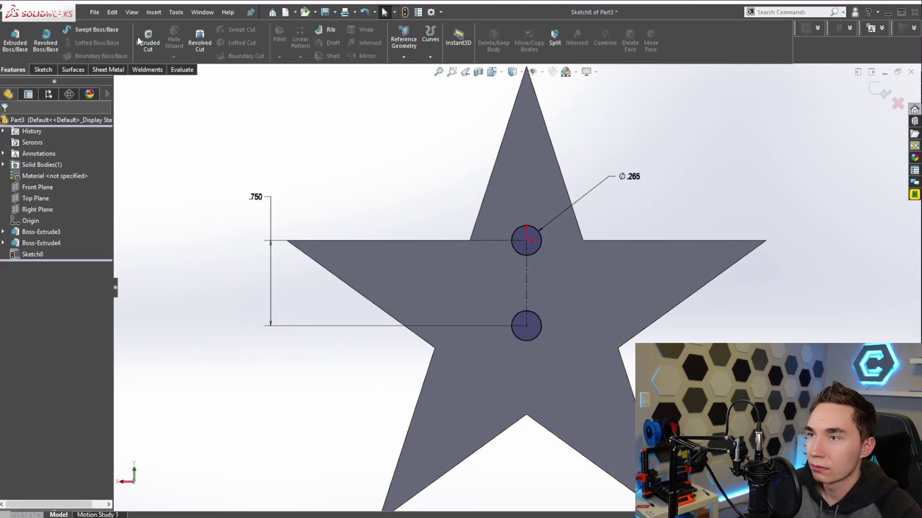
{"action": "left_click", "coordinate": [139, 37]}
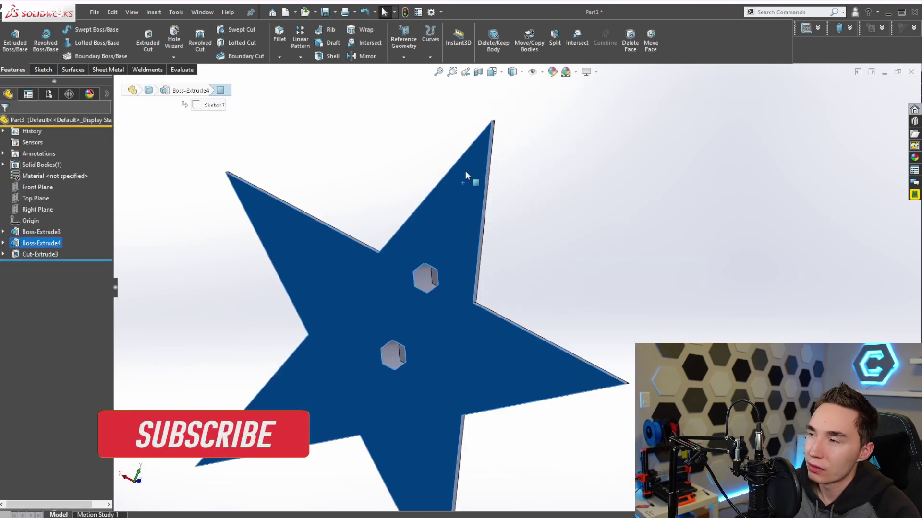
Create a reference plane parallel to the star's back face
{"action": "middle_click_drag", "start_coordinate": [466, 171], "coordinate": [362, 144]}
{"action": "left_click", "coordinate": [403, 57]}
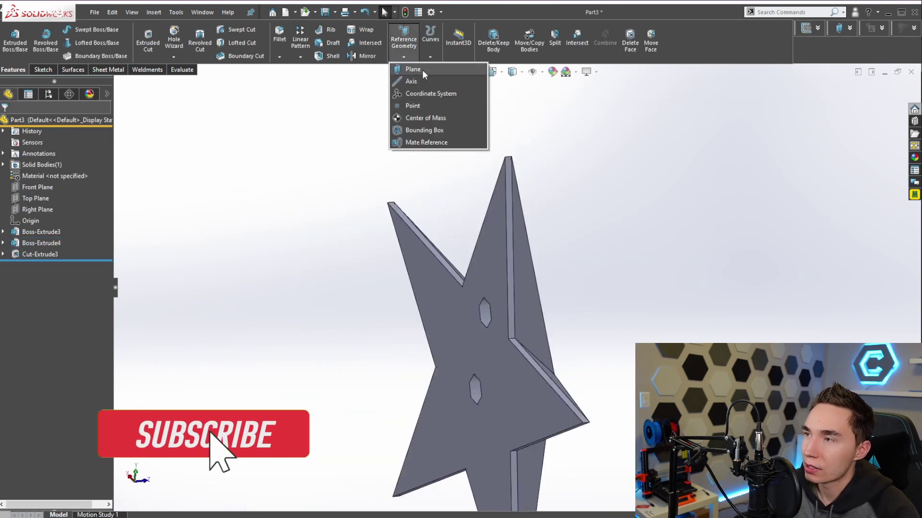
{"action": "left_click", "coordinate": [422, 70]}
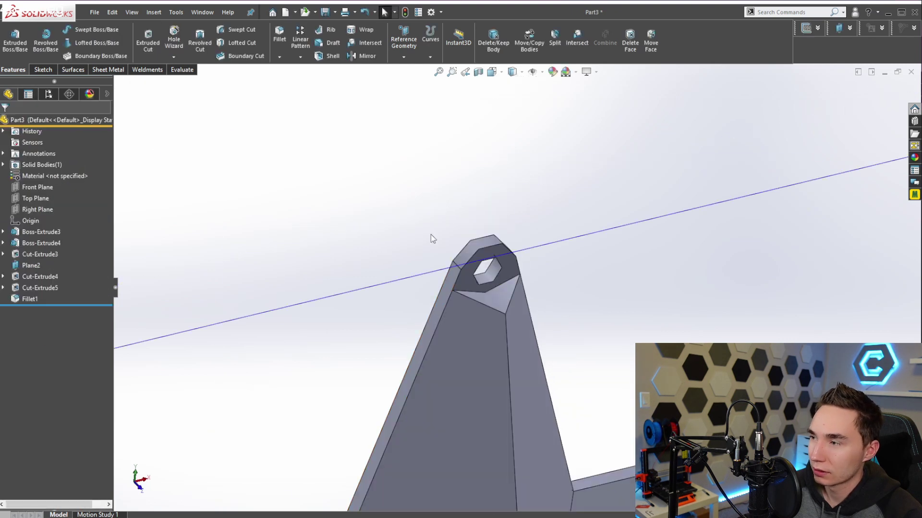
Inspect the rounded top point with its hanging hole and the overall shape of the star
{"action": "scroll", "coordinate": [498, 280], "scroll_direction": "up", "scroll_amount": 5}
{"action": "middle_click_drag", "start_coordinate": [498, 280], "coordinate": [478, 243]}
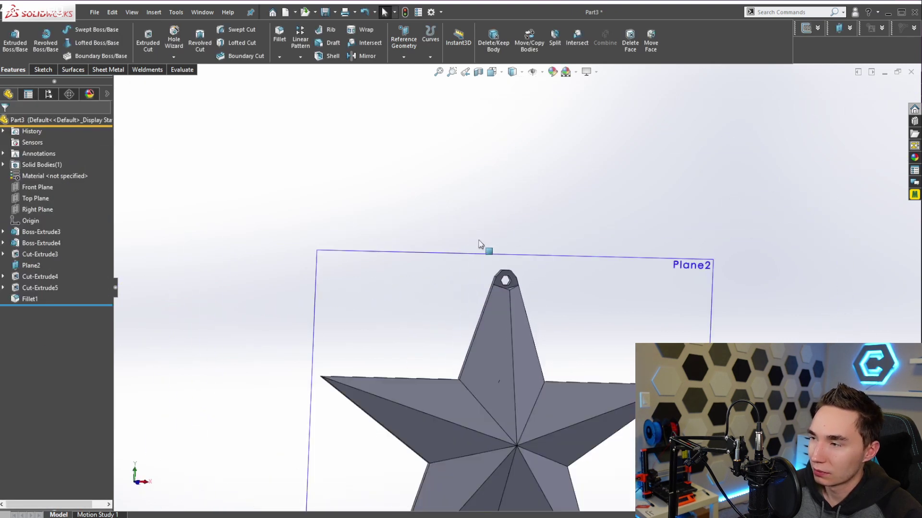
{"action": "scroll", "coordinate": [524, 324], "scroll_direction": "up", "scroll_amount": 3}
{"action": "scroll", "coordinate": [510, 295], "scroll_direction": "down", "scroll_amount": 4}
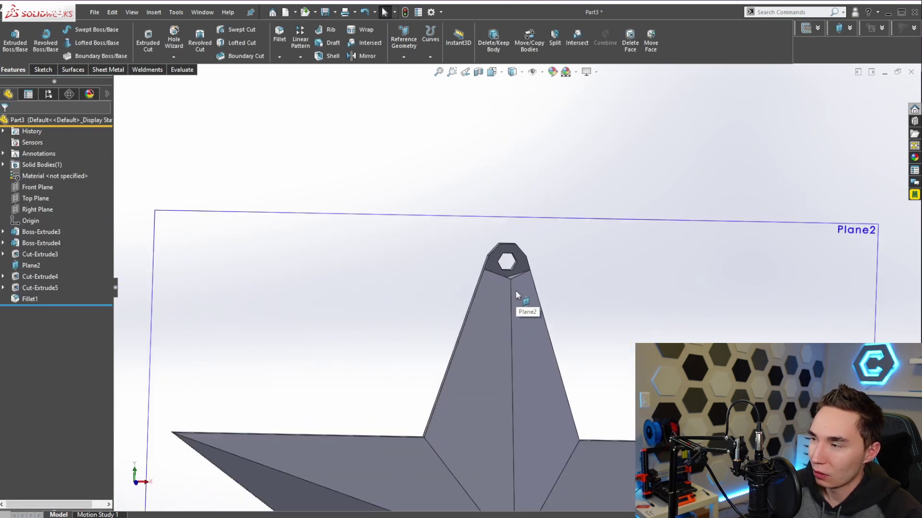
{"action": "scroll", "coordinate": [493, 300], "scroll_direction": "up", "scroll_amount": 5}
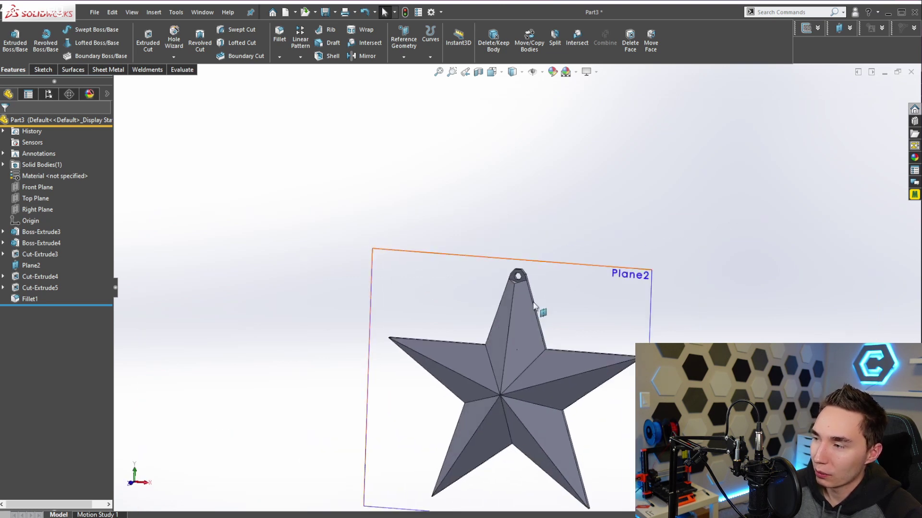
{"action": "middle_click_drag", "start_coordinate": [534, 305], "coordinate": [560, 302]}
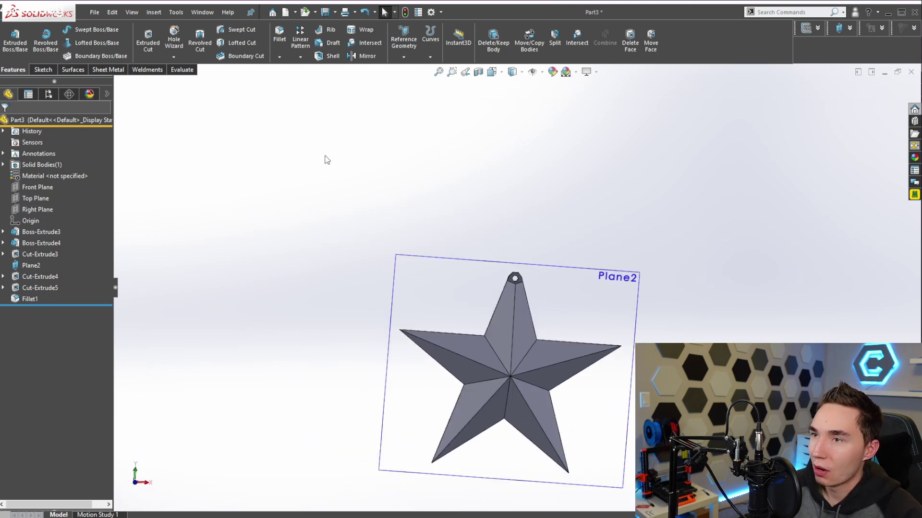
{"action": "middle_click_drag", "start_coordinate": [509, 187], "coordinate": [588, 330]}
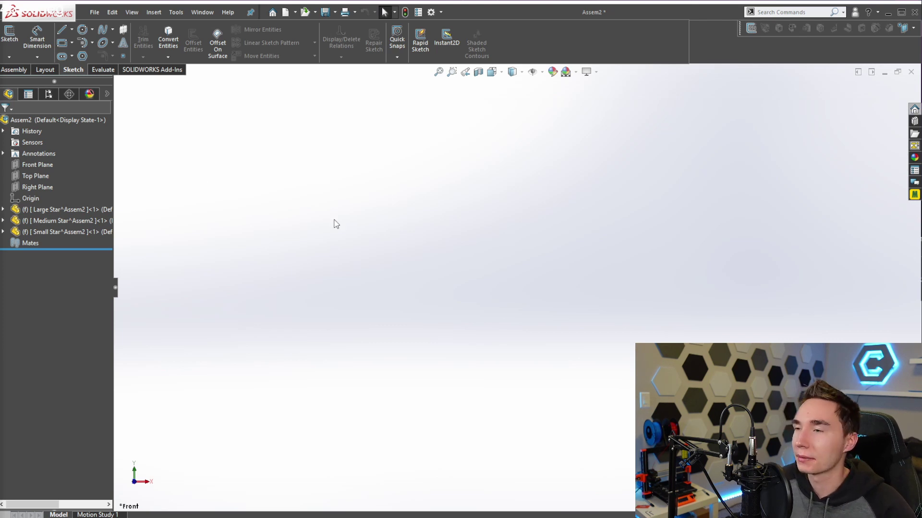
{"action": "key", "text": "s"}
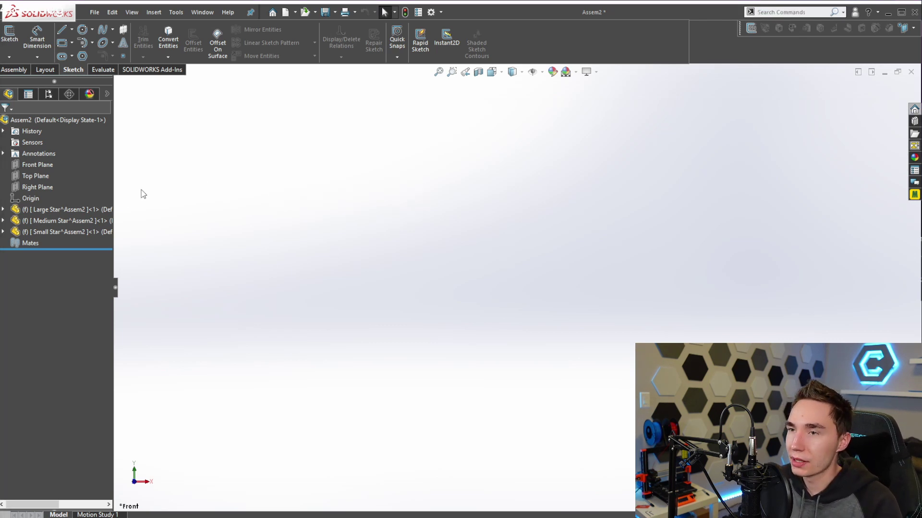
{"action": "left_click", "coordinate": [54, 221]}
{"action": "left_click", "coordinate": [205, 269]}
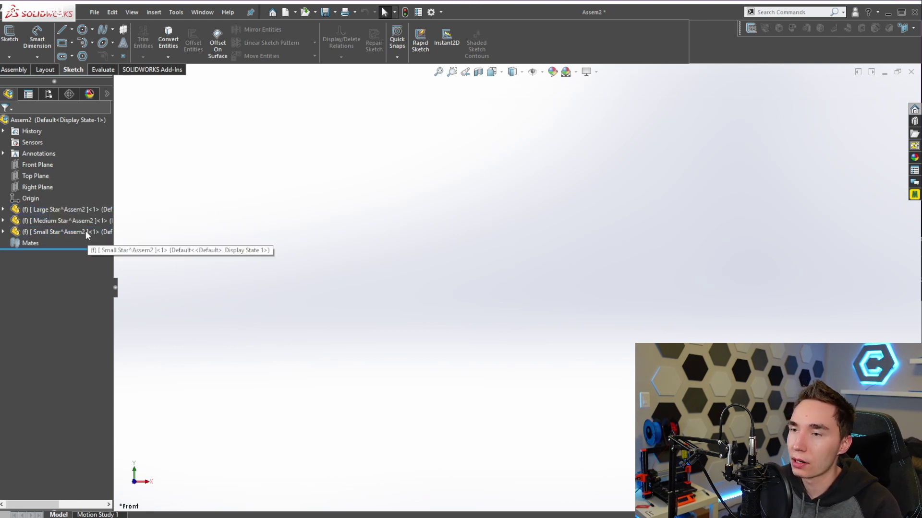
Open the Large Star part from the assembly and edit its star outline sketch
{"action": "left_click", "coordinate": [75, 212]}
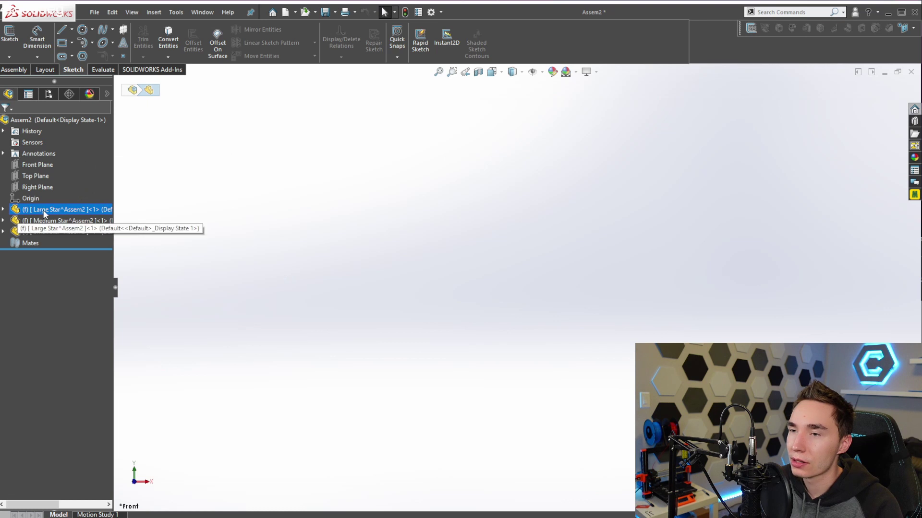
{"action": "right_click", "coordinate": [48, 211]}
{"action": "left_click", "coordinate": [53, 166]}
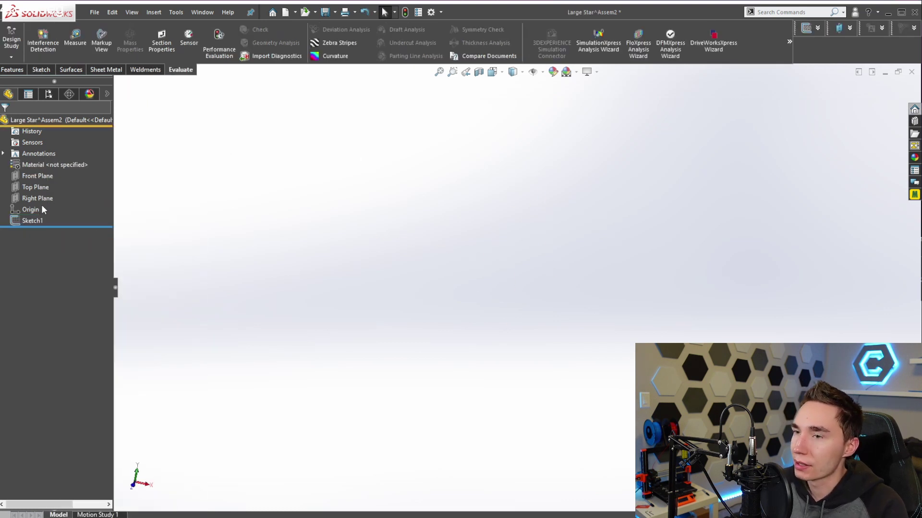
{"action": "left_click", "coordinate": [33, 221]}
{"action": "left_click", "coordinate": [51, 188]}
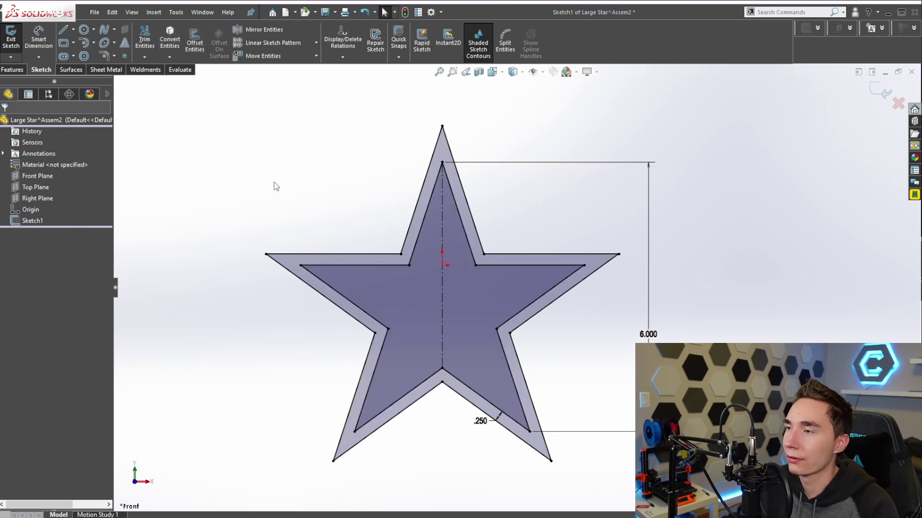
Extrude the star outline 0.375 in symmetrically about its sketch plane with the Mid Plane end condition
{"action": "left_click", "coordinate": [13, 70]}
{"action": "left_click", "coordinate": [15, 38]}
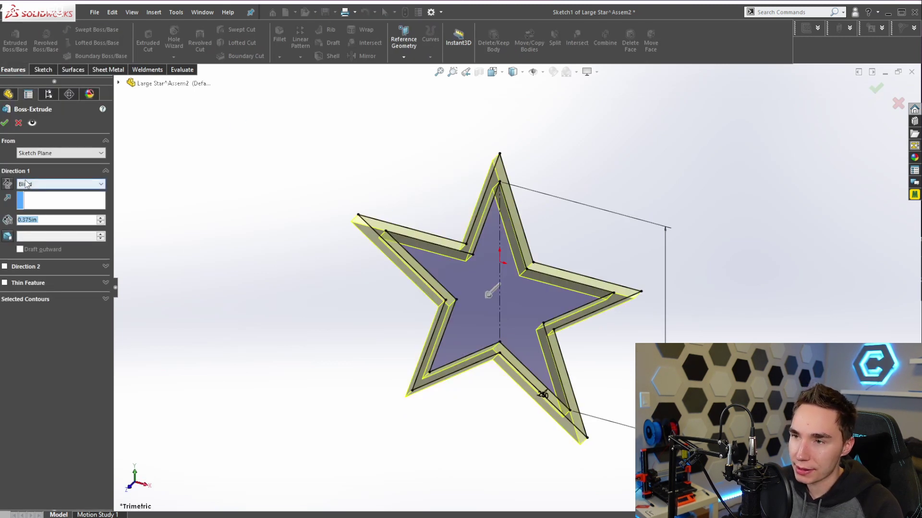
{"action": "left_click", "coordinate": [48, 184]}
{"action": "left_click", "coordinate": [46, 227]}
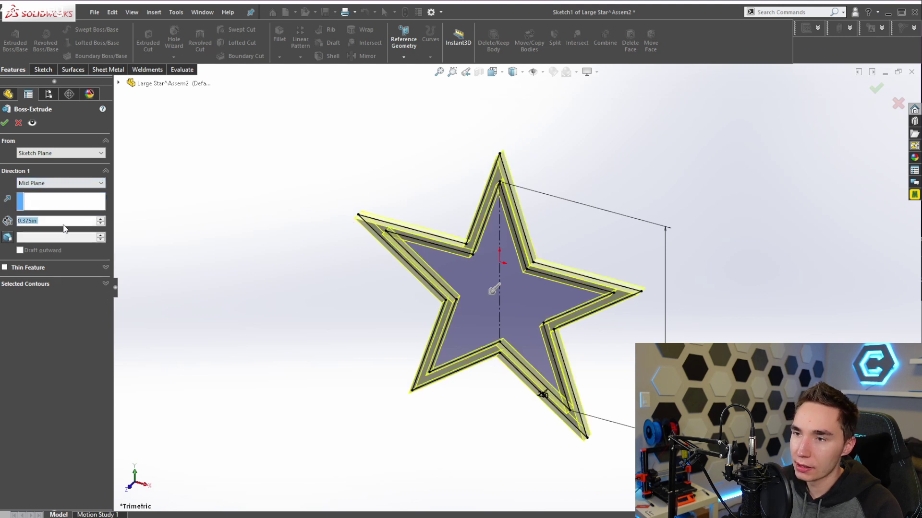
{"action": "key", "text": "Return"}
{"action": "middle_click_drag", "start_coordinate": [452, 318], "coordinate": [497, 286]}
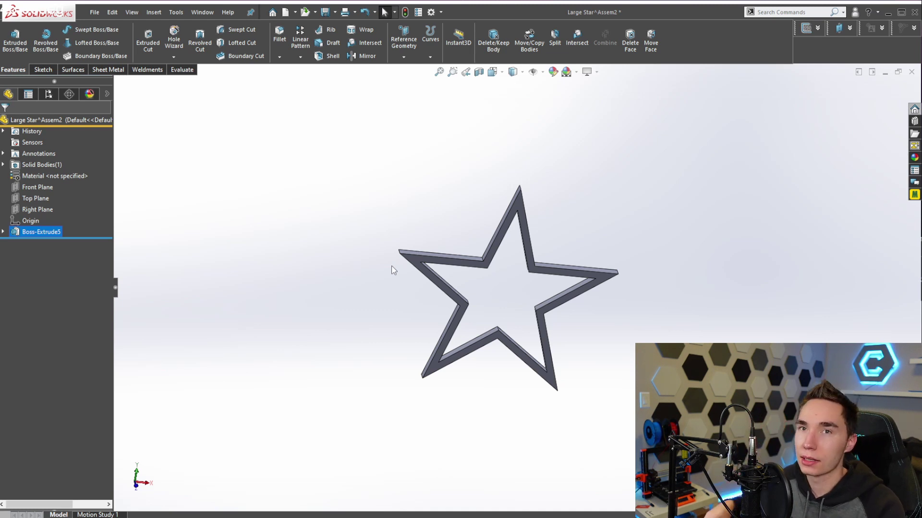
{"action": "scroll", "coordinate": [576, 200], "scroll_direction": "up", "scroll_amount": 1}
{"action": "scroll", "coordinate": [601, 221], "scroll_direction": "down", "scroll_amount": 2}
{"action": "middle_click_drag", "start_coordinate": [603, 221], "coordinate": [578, 220]}
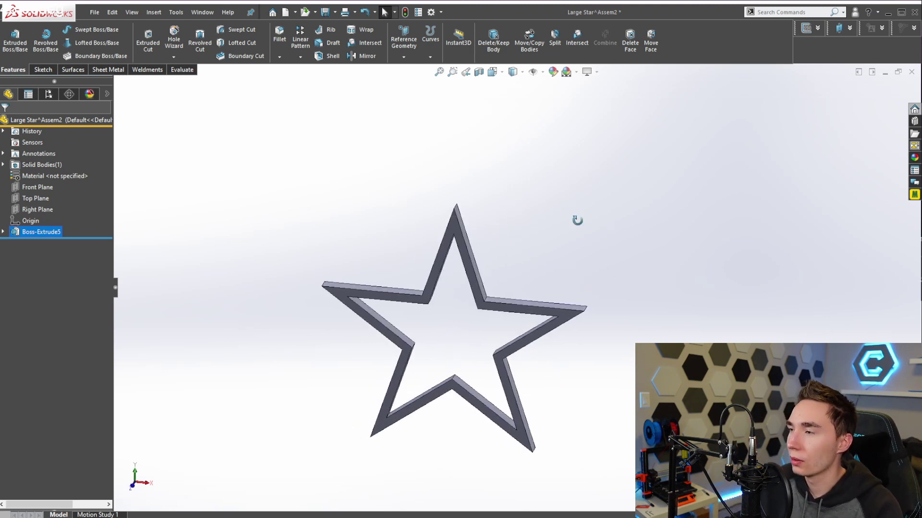
{"action": "left_click", "coordinate": [305, 150]}
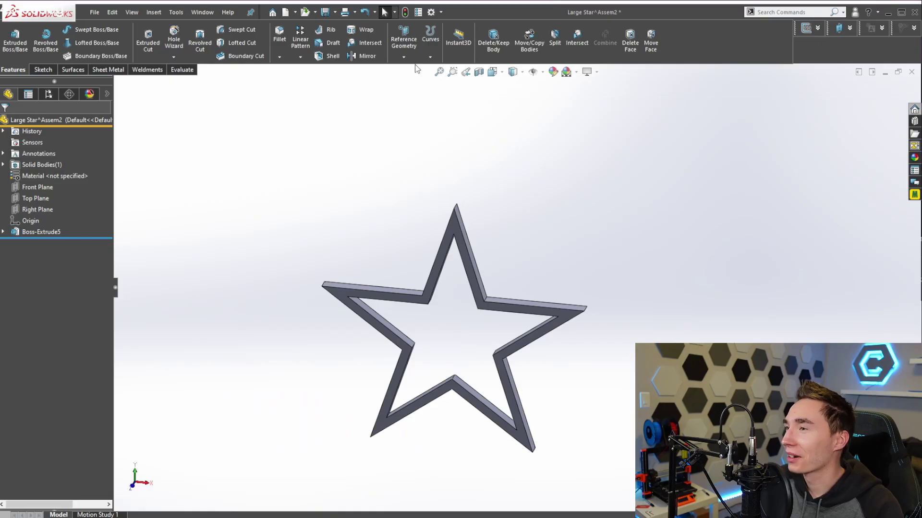
Create a reference plane parallel to the Top Plane through the back inner vertex of the star's bottom notch
{"action": "left_click", "coordinate": [403, 56]}
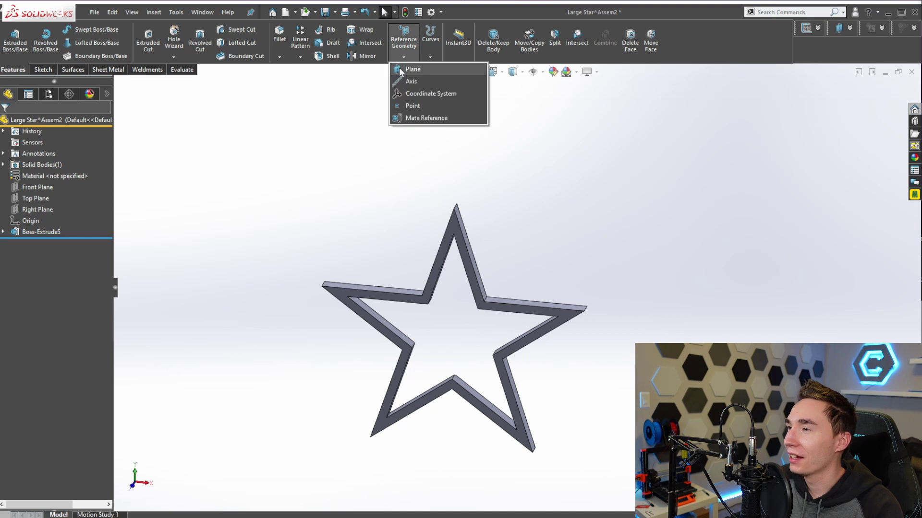
{"action": "left_click", "coordinate": [409, 71]}
{"action": "scroll", "coordinate": [488, 346], "scroll_direction": "down", "scroll_amount": 5}
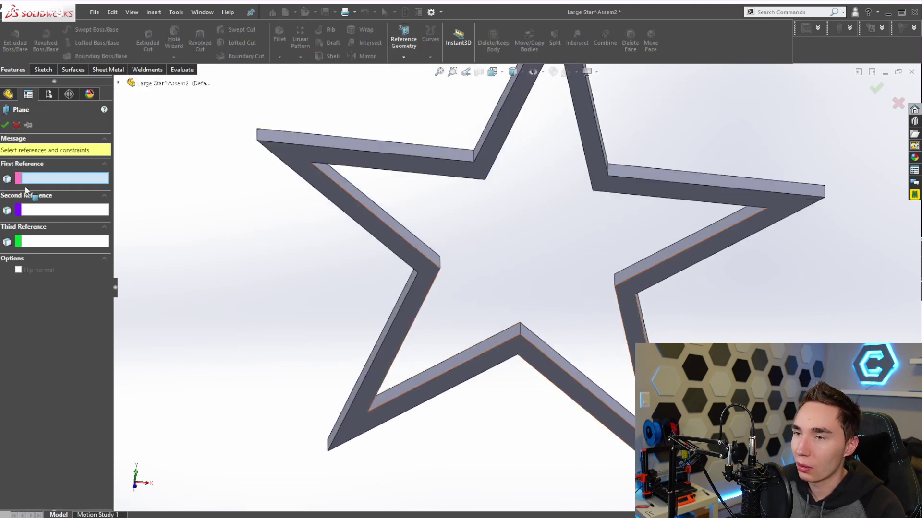
{"action": "scroll", "coordinate": [511, 330], "scroll_direction": "down", "scroll_amount": 2}
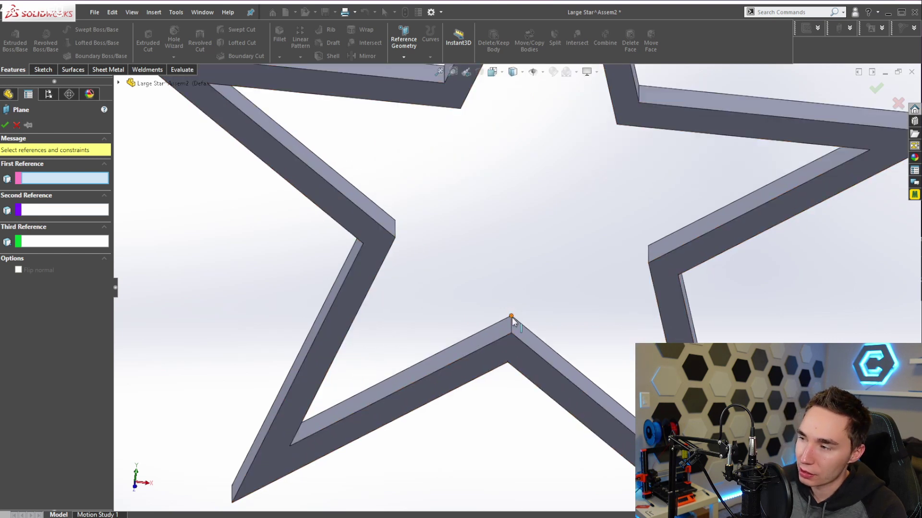
{"action": "left_click", "coordinate": [511, 316]}
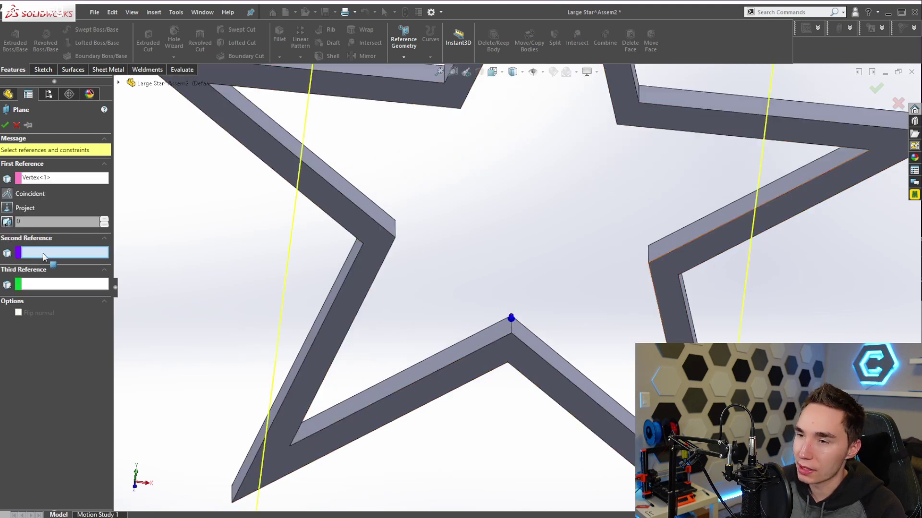
{"action": "left_click", "coordinate": [118, 82]}
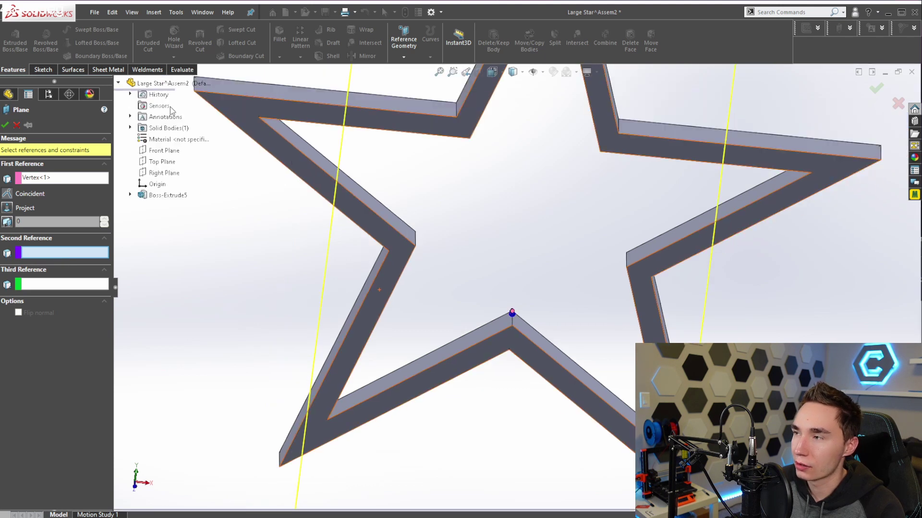
{"action": "left_click", "coordinate": [162, 161]}
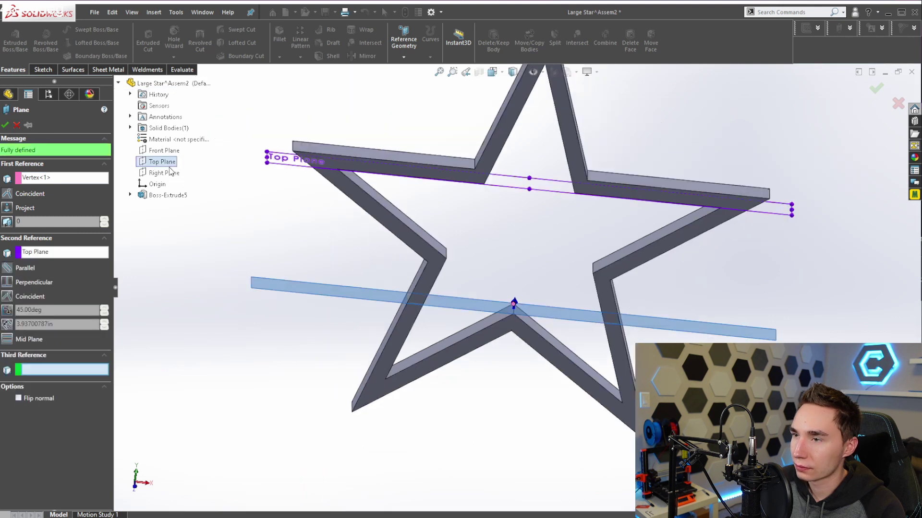
{"action": "scroll", "coordinate": [533, 280], "scroll_direction": "up", "scroll_amount": 1}
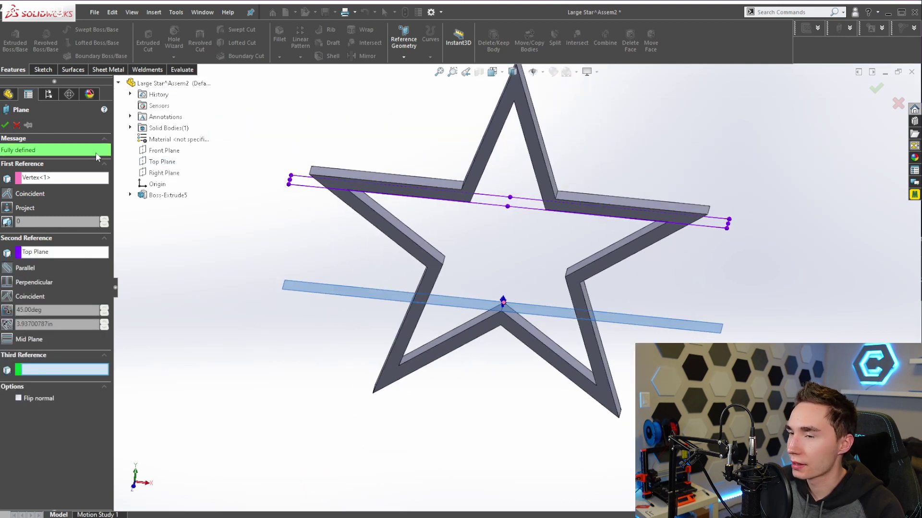
{"action": "left_click", "coordinate": [5, 124]}
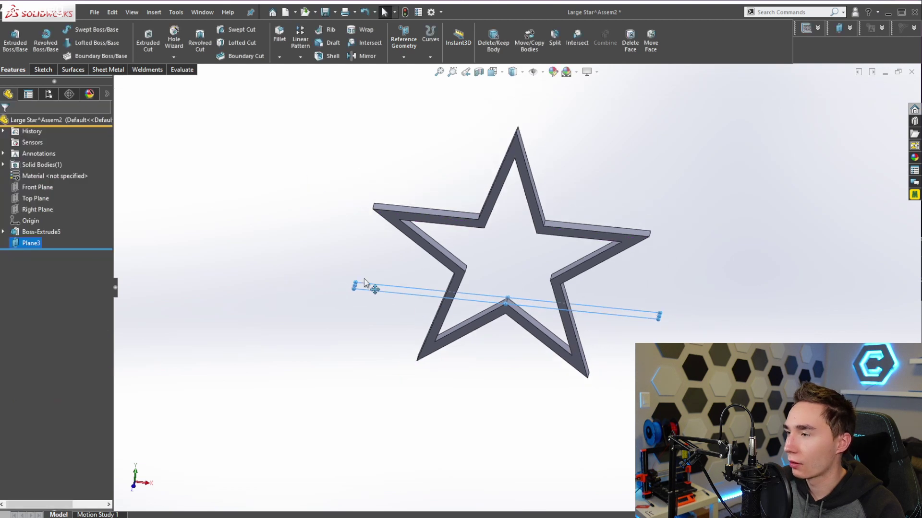
Sketch a circle with a 0.1875 in radius on the new plane, centered on the origin and reaching the star's thickness edges
{"action": "left_click", "coordinate": [41, 70]}
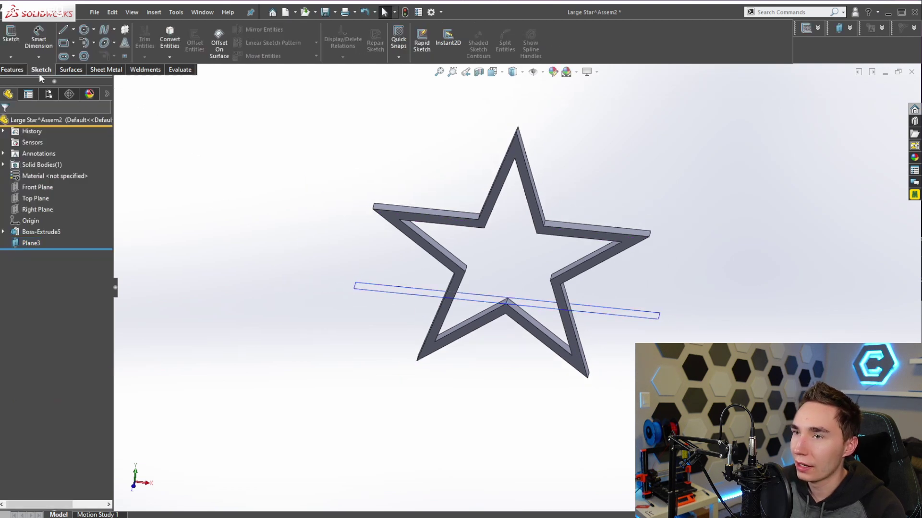
{"action": "left_click", "coordinate": [11, 34]}
{"action": "left_click", "coordinate": [462, 301]}
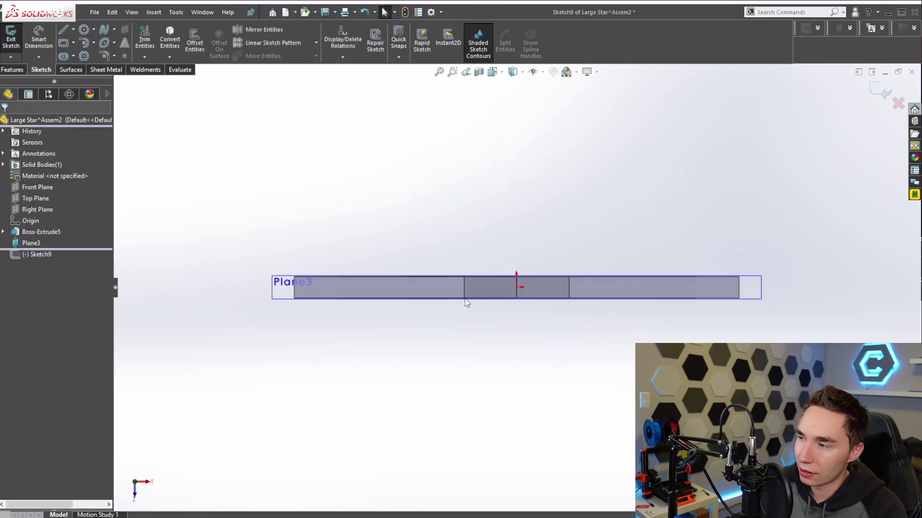
{"action": "key", "text": "s"}
{"action": "left_click", "coordinate": [313, 233]}
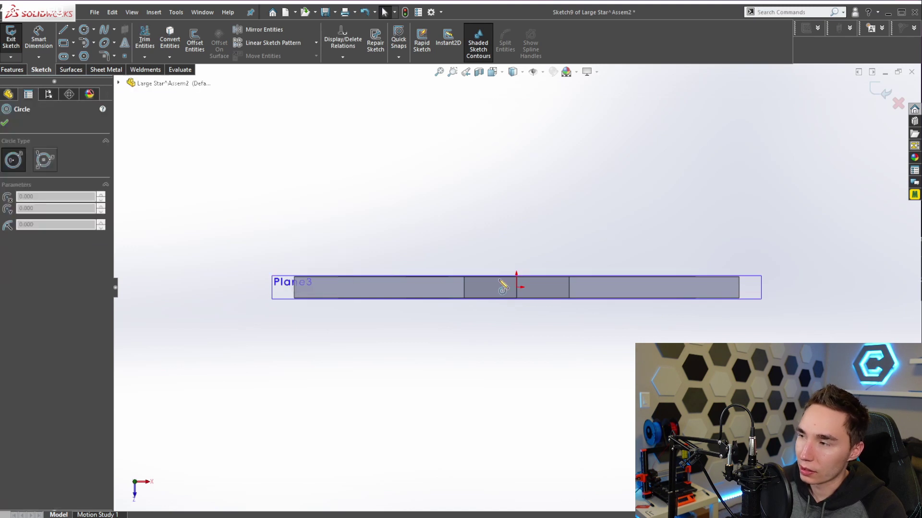
{"action": "left_click", "coordinate": [517, 287]}
{"action": "left_click", "coordinate": [519, 300]}
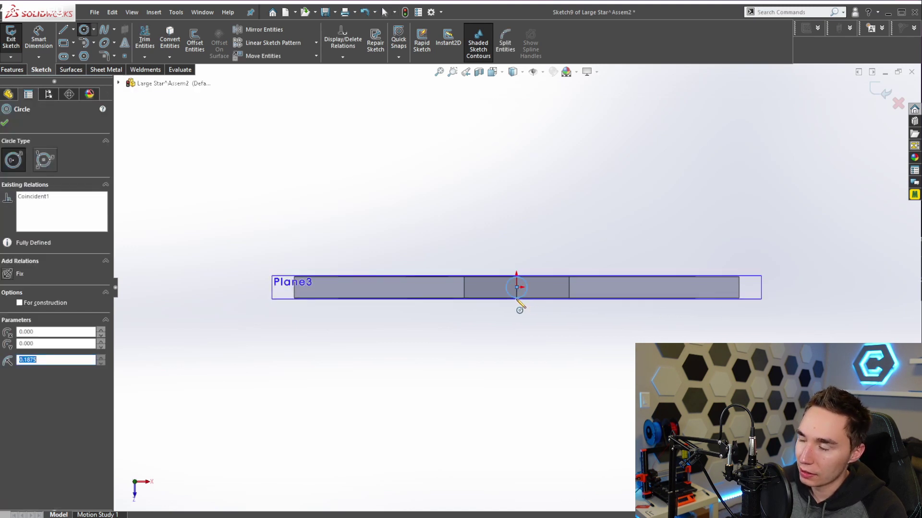
{"action": "key", "text": "Escape"}
Start extruding the circle upward from the star's bottom notch with a blind depth of 0.125 in
{"action": "scroll", "coordinate": [542, 296], "scroll_direction": "down", "scroll_amount": 3}
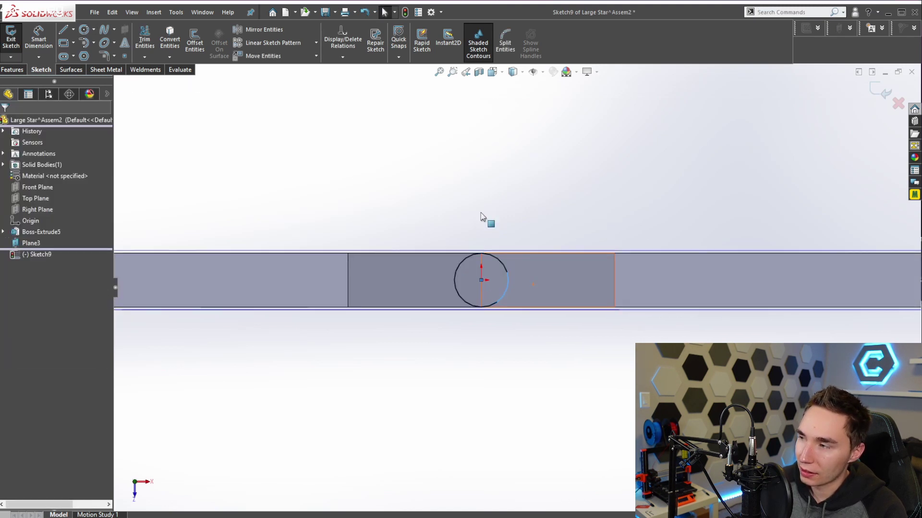
{"action": "left_click", "coordinate": [13, 71]}
{"action": "left_click", "coordinate": [15, 38]}
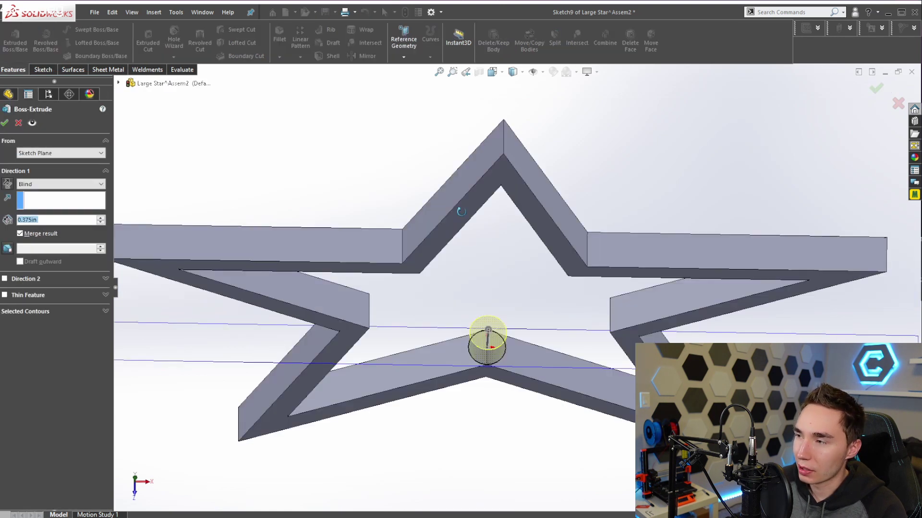
{"action": "scroll", "coordinate": [492, 364], "scroll_direction": "up", "scroll_amount": 2}
{"action": "middle_click_drag", "start_coordinate": [462, 212], "coordinate": [504, 352]}
{"action": "scroll", "coordinate": [514, 368], "scroll_direction": "down", "scroll_amount": 2}
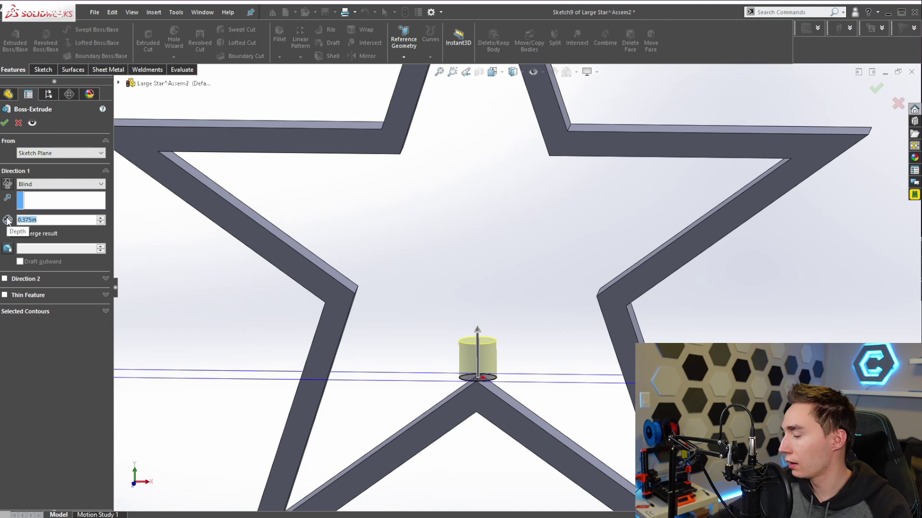
{"action": "type", "text": "0.125"}
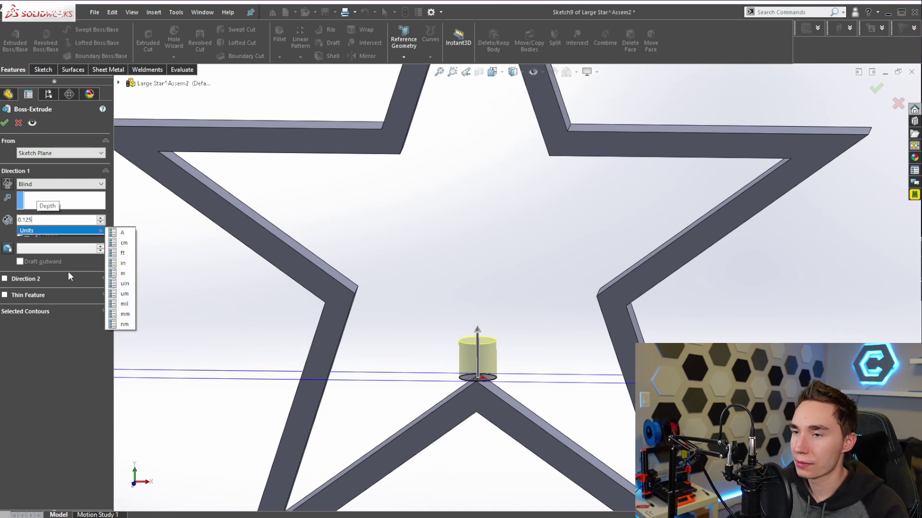
{"action": "key", "text": "Return"}
Add a second extrusion direction Up To Vertex, ending at the outer vertex below the notch, and finish the peg
{"action": "left_click", "coordinate": [5, 278]}
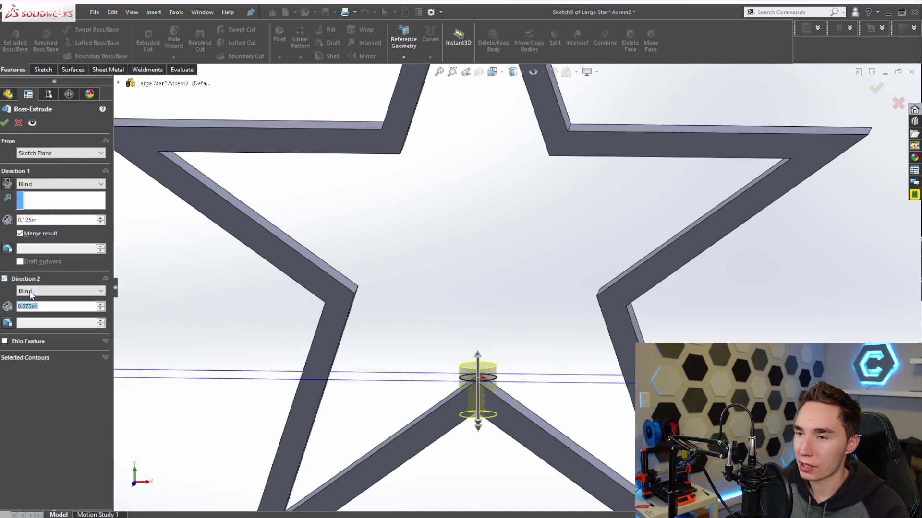
{"action": "left_click", "coordinate": [53, 291]}
{"action": "left_click", "coordinate": [51, 320]}
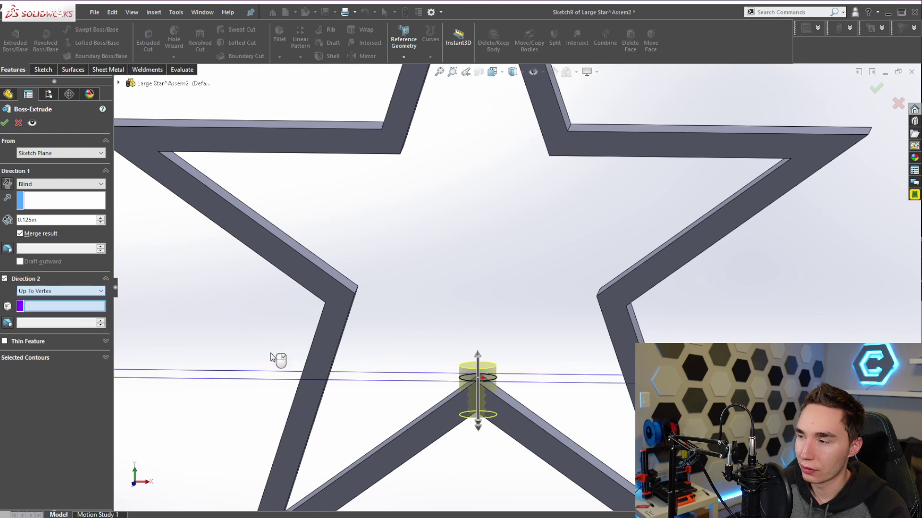
{"action": "middle_click_drag", "start_coordinate": [472, 375], "coordinate": [472, 317]}
{"action": "scroll", "coordinate": [475, 437], "scroll_direction": "down", "scroll_amount": 5}
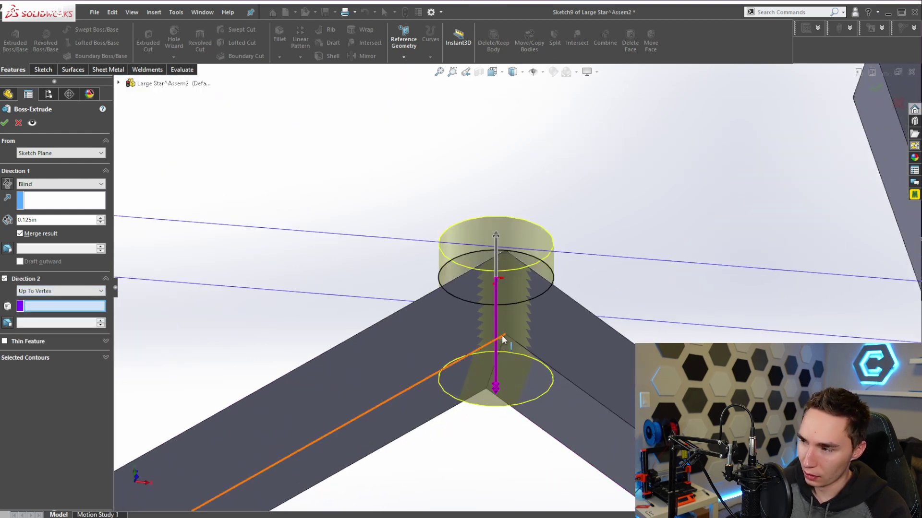
{"action": "left_click", "coordinate": [505, 334]}
{"action": "middle_click_drag", "start_coordinate": [498, 307], "coordinate": [273, 214]}
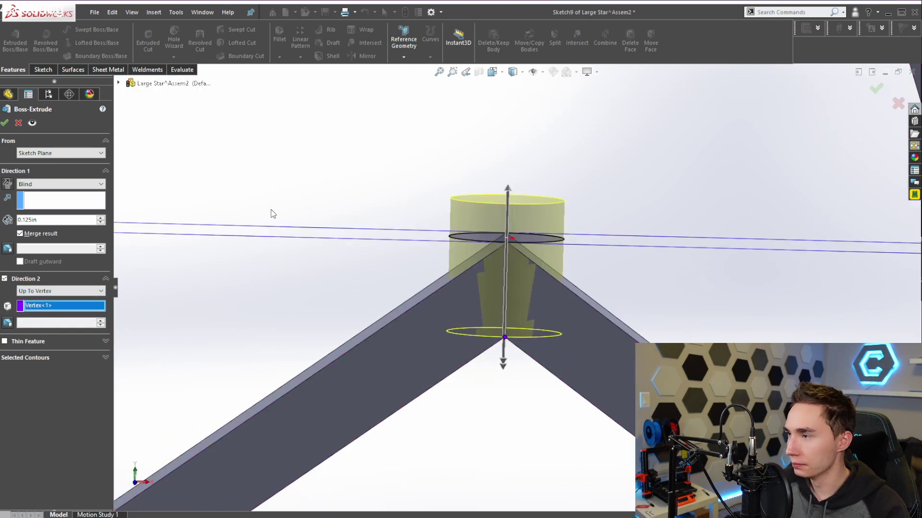
{"action": "left_click", "coordinate": [5, 123]}
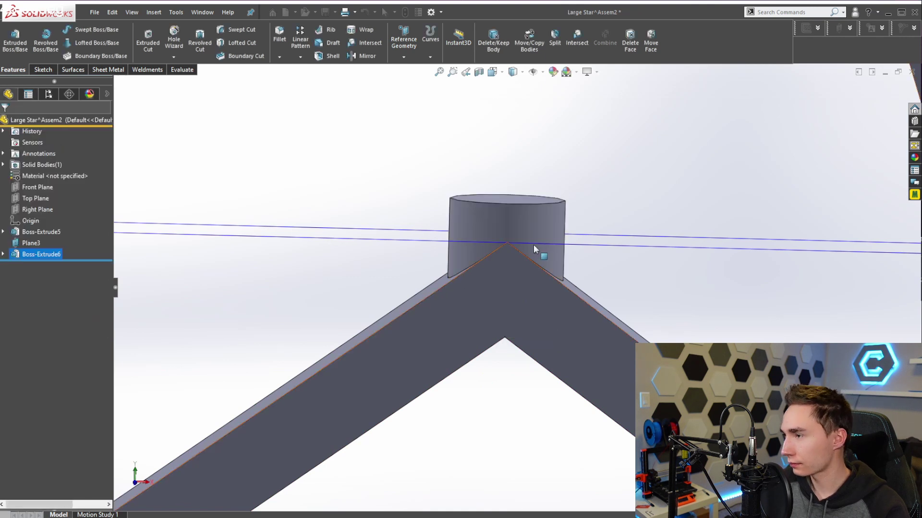
{"action": "mouse_move", "coordinate": [513, 263]}
{"action": "middle_mouse_down"}
{"action": "mouse_move", "coordinate": [493, 286]}
{"action": "mouse_move", "coordinate": [514, 269]}
{"action": "mouse_move", "coordinate": [557, 275]}
{"action": "mouse_move", "coordinate": [535, 211]}
{"action": "mouse_move", "coordinate": [530, 251]}
{"action": "mouse_move", "coordinate": [543, 211]}
{"action": "mouse_move", "coordinate": [512, 251]}
{"action": "middle_mouse_up"}
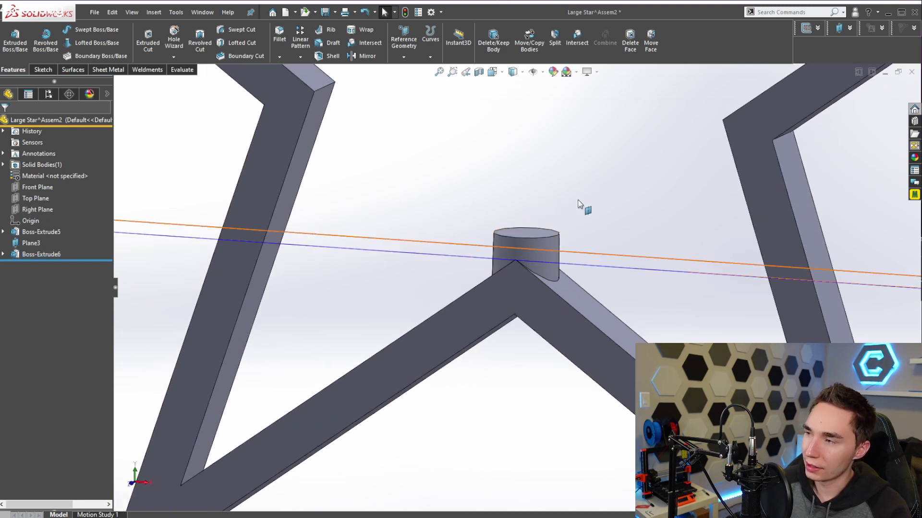
{"action": "middle_click_drag", "start_coordinate": [418, 166], "coordinate": [503, 242]}
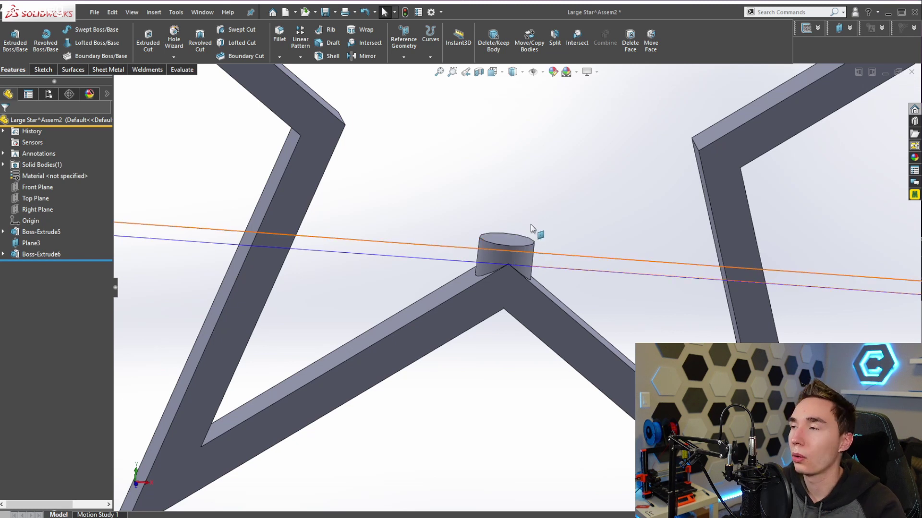
{"action": "key", "text": "f"}
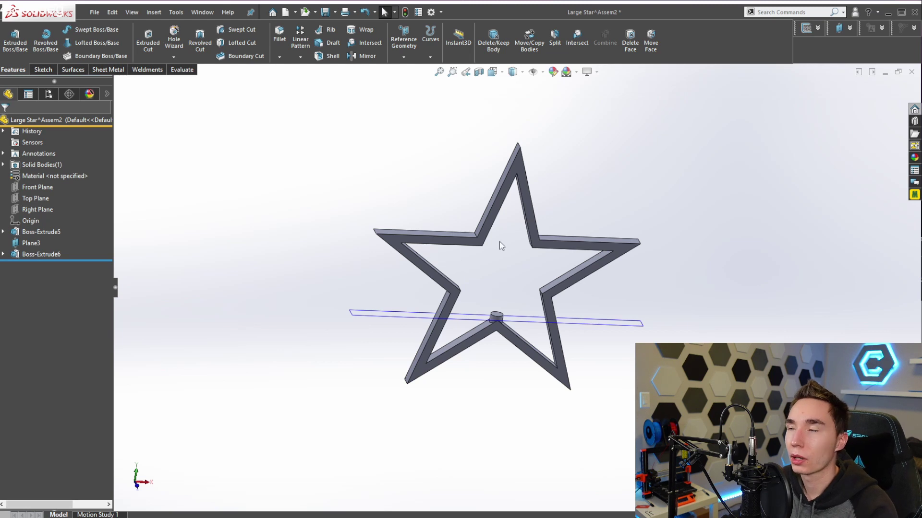
{"action": "right_click_drag", "start_coordinate": [499, 241], "coordinate": [480, 144]}
{"action": "left_click", "coordinate": [518, 161]}
{"action": "middle_click_drag", "start_coordinate": [468, 108], "coordinate": [427, 123]}
{"action": "key", "text": "s"}
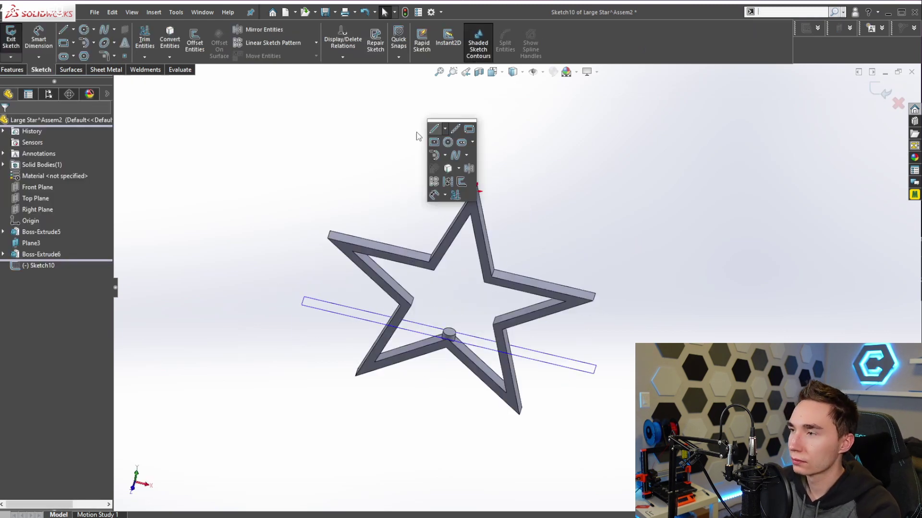
{"action": "left_click", "coordinate": [11, 38]}
{"action": "left_click", "coordinate": [12, 70]}
{"action": "left_click", "coordinate": [42, 69]}
{"action": "left_click", "coordinate": [10, 36]}
{"action": "scroll", "coordinate": [540, 134], "scroll_direction": "down", "scroll_amount": 1}
{"action": "left_click", "coordinate": [513, 113]}
{"action": "left_click", "coordinate": [10, 38]}
Sketch a circle on the star's front face at its top point and dimension its diameter to 0.5 in
{"action": "left_click", "coordinate": [10, 36]}
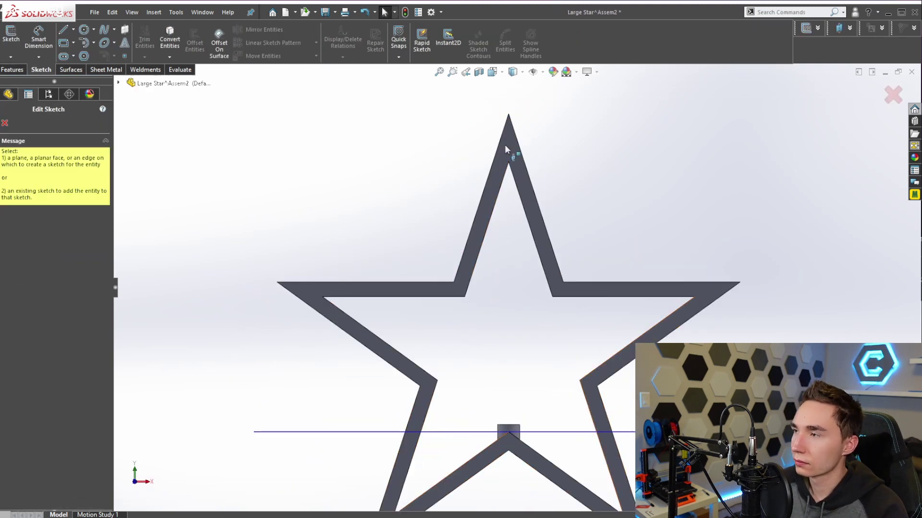
{"action": "left_click", "coordinate": [505, 145]}
{"action": "scroll", "coordinate": [513, 99], "scroll_direction": "down", "scroll_amount": 4}
{"action": "left_click", "coordinate": [502, 183]}
{"action": "left_click", "coordinate": [502, 133]}
{"action": "left_click", "coordinate": [589, 127]}
{"action": "type", "text": ".5"}
{"action": "key", "text": "Return"}
{"action": "left_click_drag", "start_coordinate": [503, 167], "coordinate": [496, 171]}
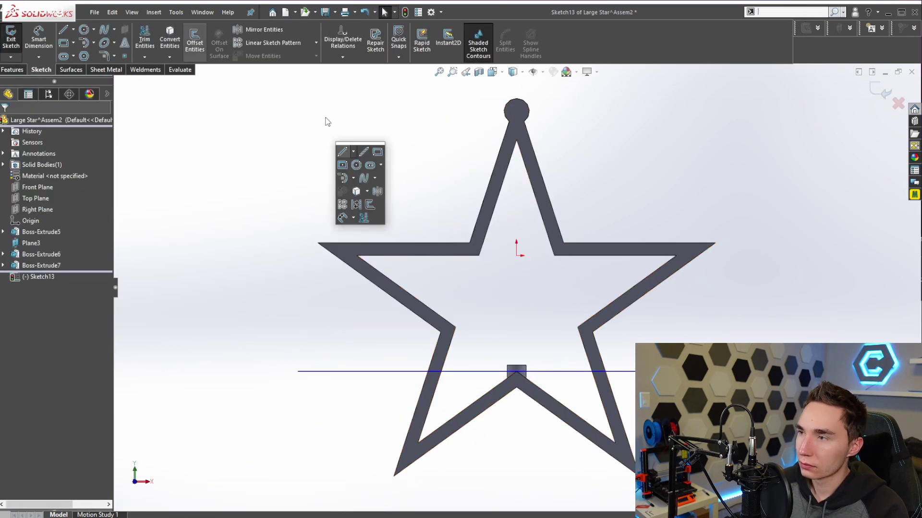
Sketch a 0.25 in diameter circle at the center of the round boss on the star's top point and cut it out as a hole
{"action": "left_click", "coordinate": [356, 164]}
{"action": "scroll", "coordinate": [529, 85], "scroll_direction": "down", "scroll_amount": 4}
{"action": "left_click", "coordinate": [502, 140]}
{"action": "left_click", "coordinate": [510, 141]}
{"action": "left_click", "coordinate": [557, 107]}
{"action": "type", "text": ".25"}
{"action": "key", "text": "Return"}
{"action": "left_click", "coordinate": [13, 69]}
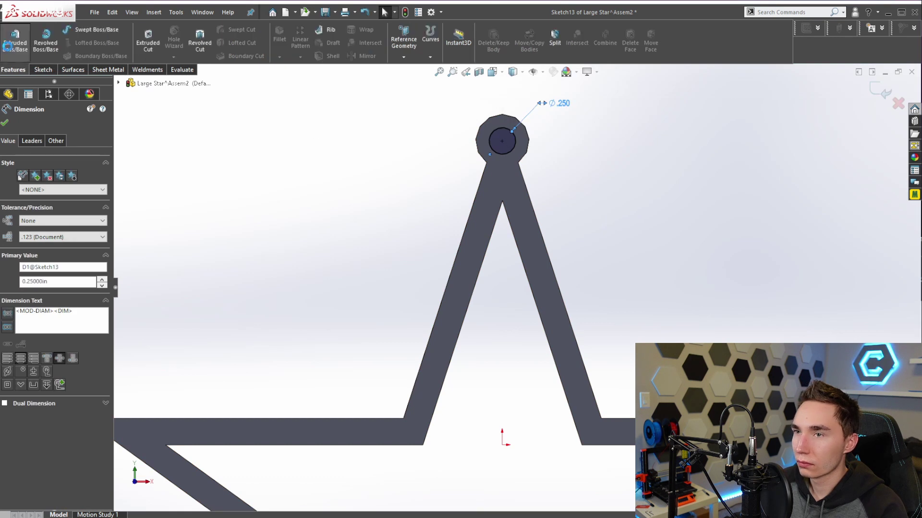
{"action": "left_click", "coordinate": [148, 41]}
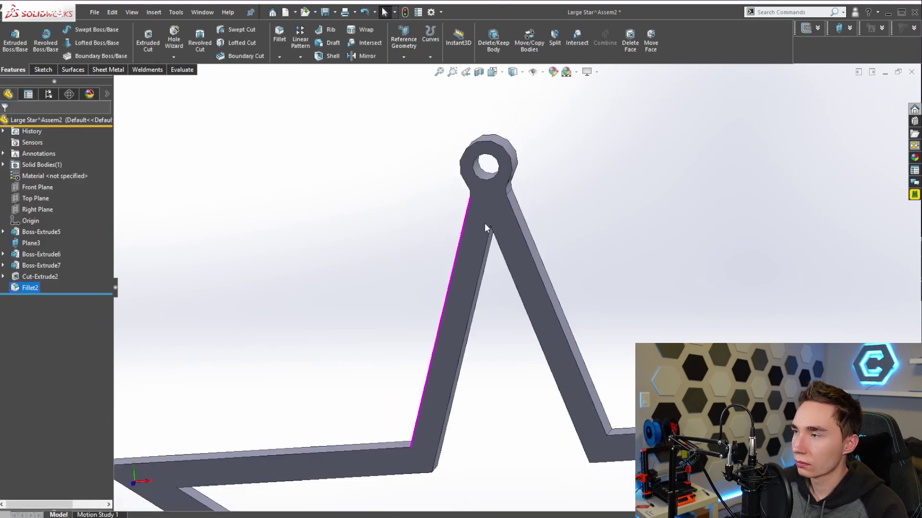
Sketch a circle centered on the origin on the reference plane near the star's upper inner corner
{"action": "left_click", "coordinate": [516, 287]}
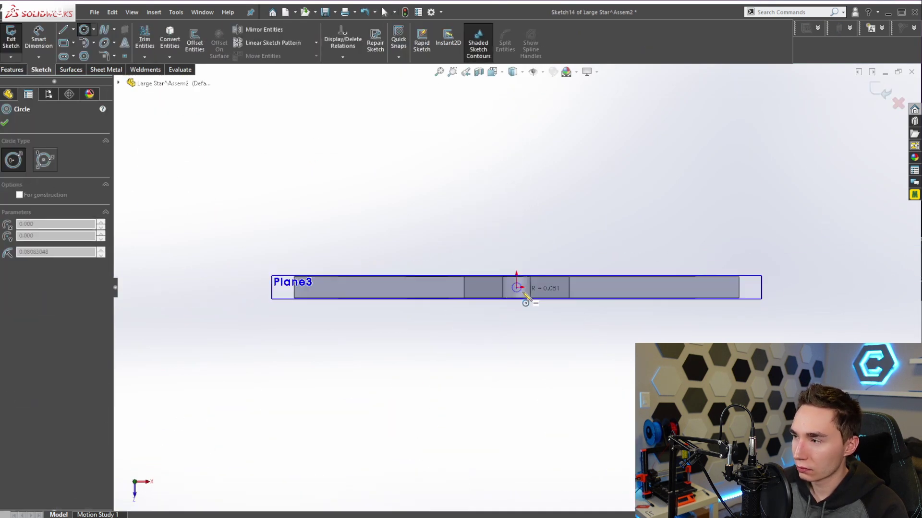
{"action": "left_click", "coordinate": [525, 296]}
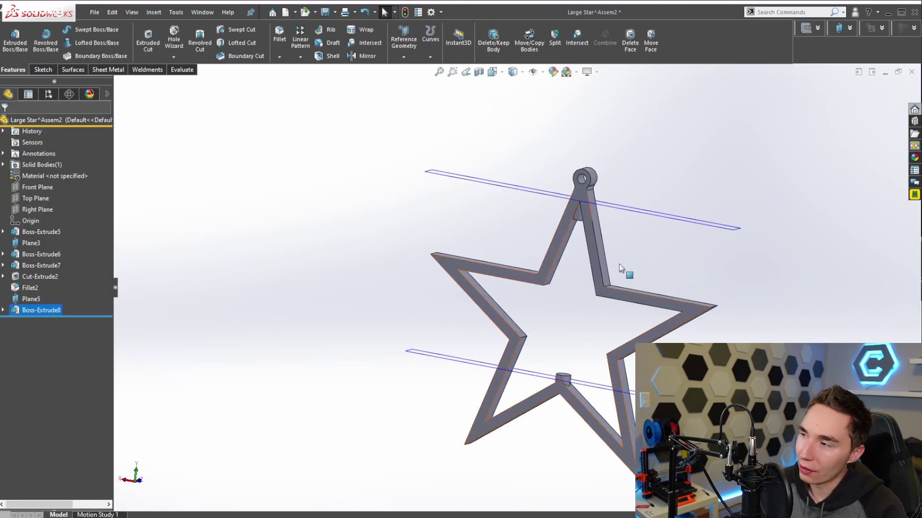
{"action": "middle_click_drag", "start_coordinate": [619, 266], "coordinate": [611, 279]}
{"action": "middle_click_drag", "start_coordinate": [626, 198], "coordinate": [485, 247]}
{"action": "scroll", "coordinate": [521, 244], "scroll_direction": "up", "scroll_amount": 2}
{"action": "left_click", "coordinate": [297, 273]}
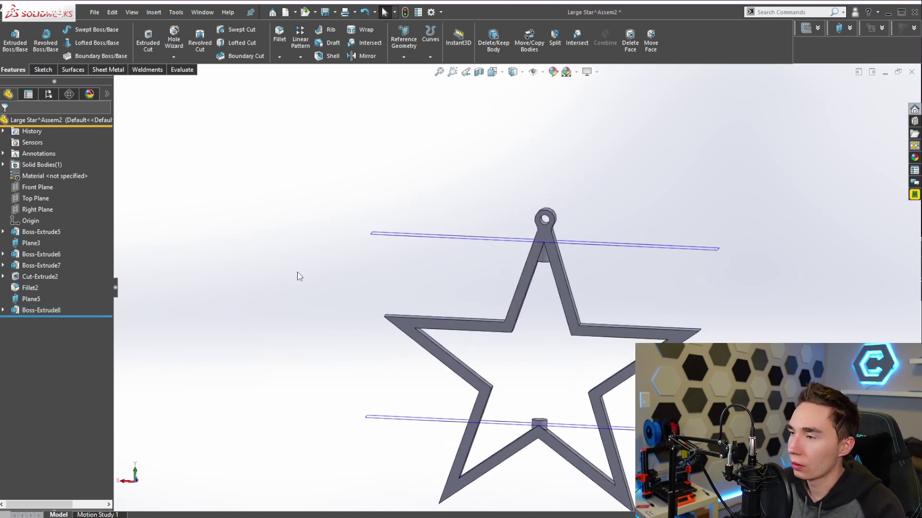
Sketch a circle about 0.2 in in diameter on the bottom peg's top face, centered on the origin
{"action": "key", "text": "s"}
{"action": "left_click", "coordinate": [275, 245]}
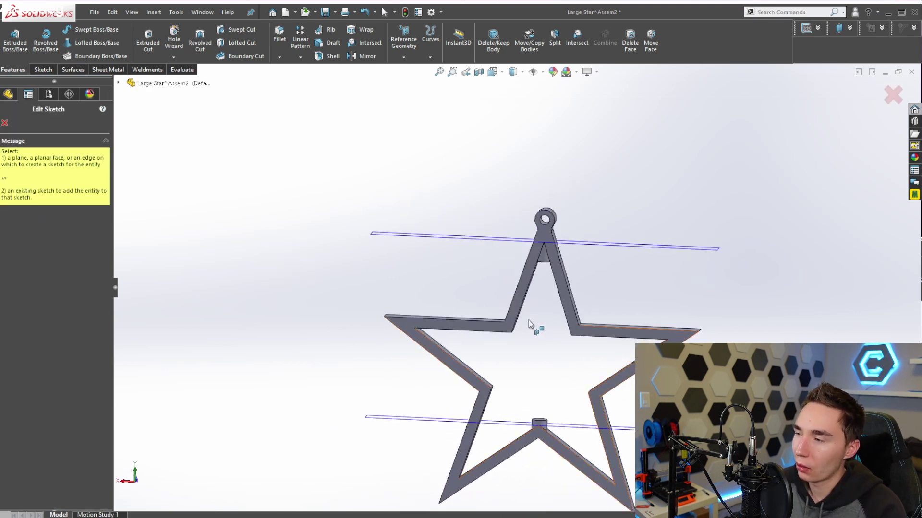
{"action": "middle_click_drag", "start_coordinate": [527, 391], "coordinate": [539, 387]}
{"action": "scroll", "coordinate": [545, 399], "scroll_direction": "down", "scroll_amount": 2}
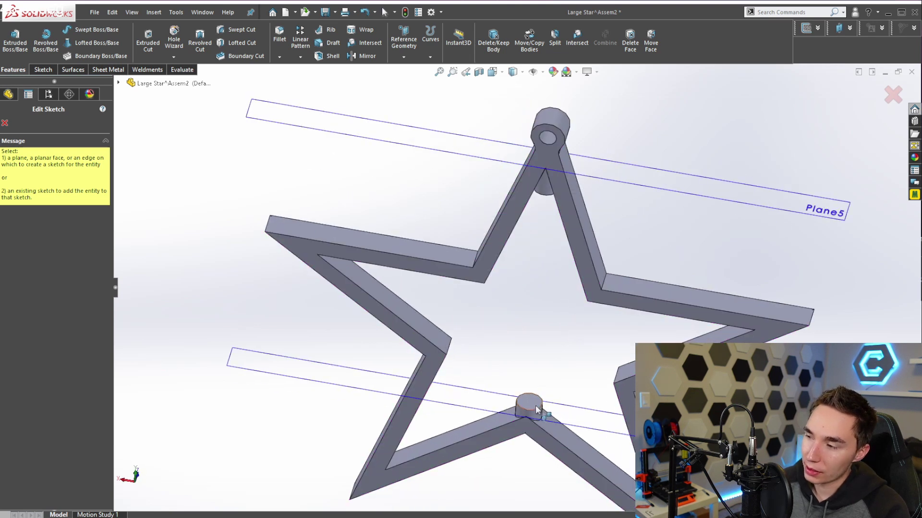
{"action": "left_click", "coordinate": [530, 407]}
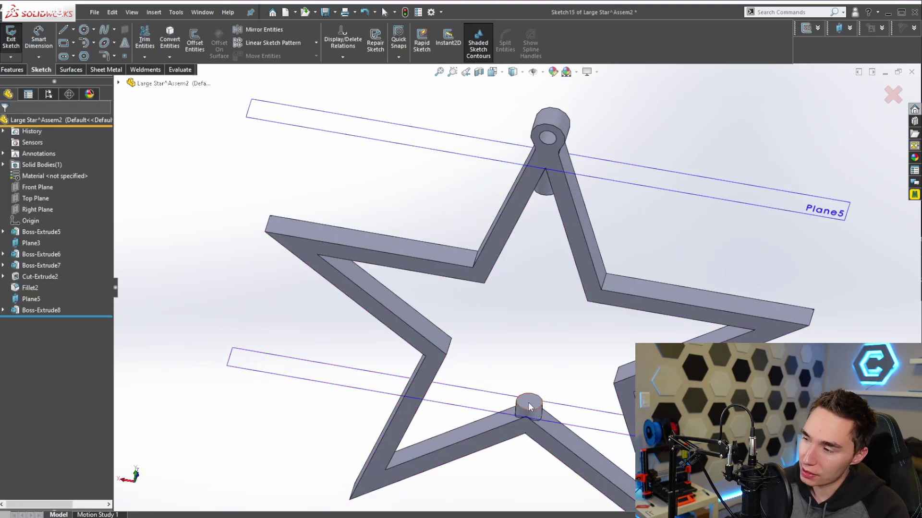
{"action": "key", "text": "s"}
{"action": "left_click", "coordinate": [467, 351]}
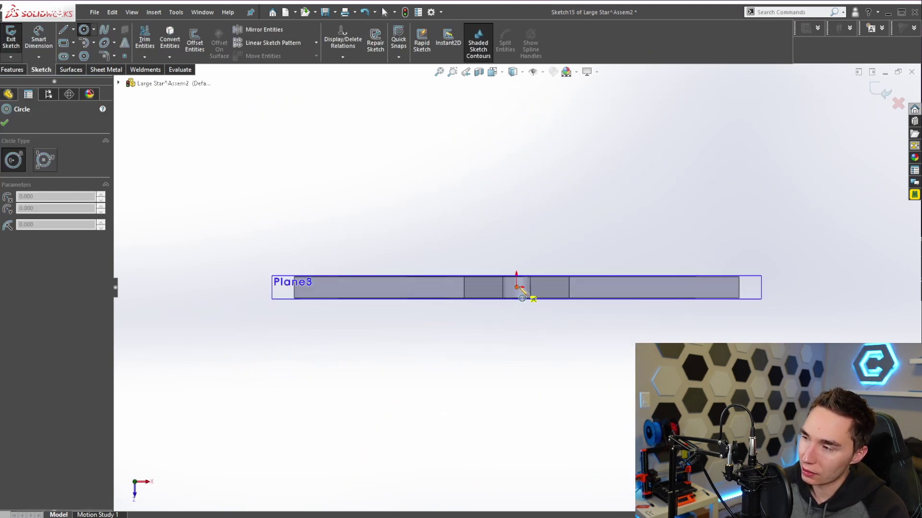
{"action": "left_click", "coordinate": [517, 287]}
{"action": "scroll", "coordinate": [524, 298], "scroll_direction": "down", "scroll_amount": 3}
{"action": "key", "text": "Escape"}
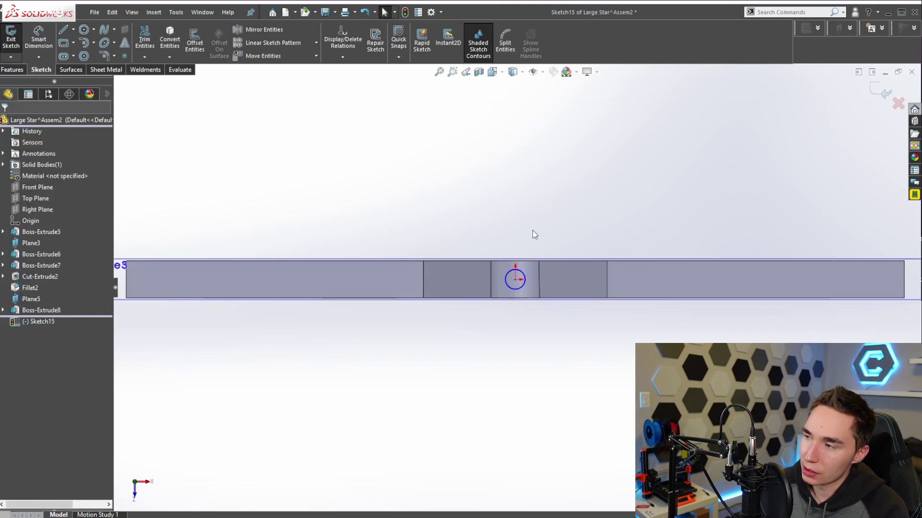
Dimension the peg circle's diameter to 0.260 in
{"action": "key", "text": "d"}
{"action": "left_click", "coordinate": [523, 277]}
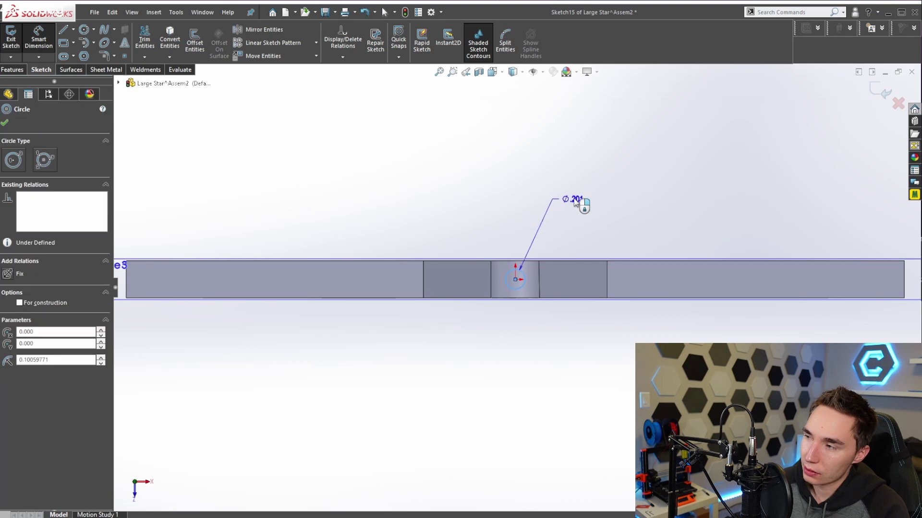
{"action": "left_click", "coordinate": [580, 204]}
{"action": "type", "text": "0.5/"}
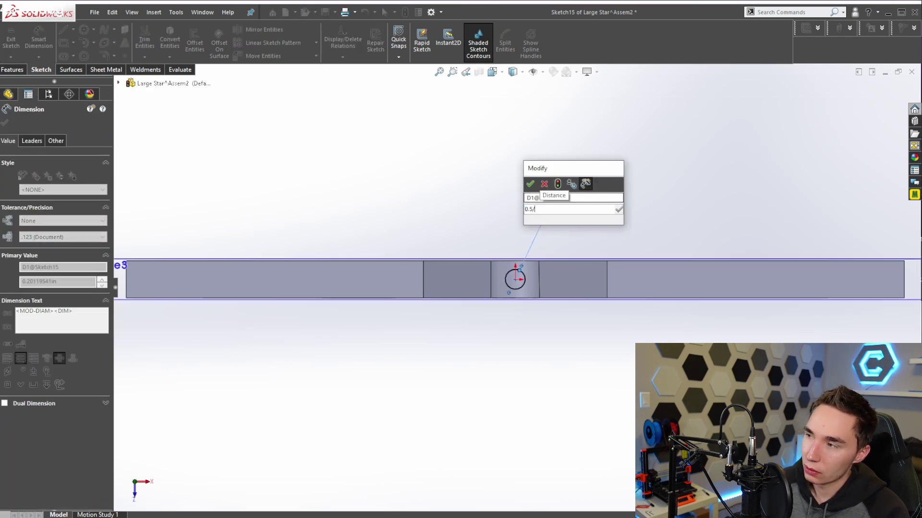
{"action": "key", "text": "BackSpace"}
{"action": "key", "text": "BackSpace"}
{"action": "type", "text": "2/"}
{"action": "key", "text": "BackSpace"}
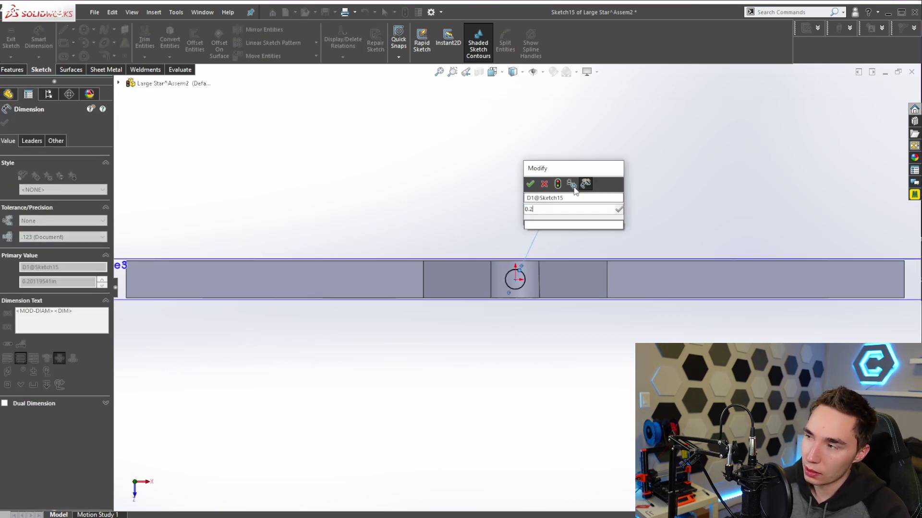
{"action": "type", "text": "60"}
{"action": "key", "text": "Return"}
{"action": "key", "text": "Escape"}
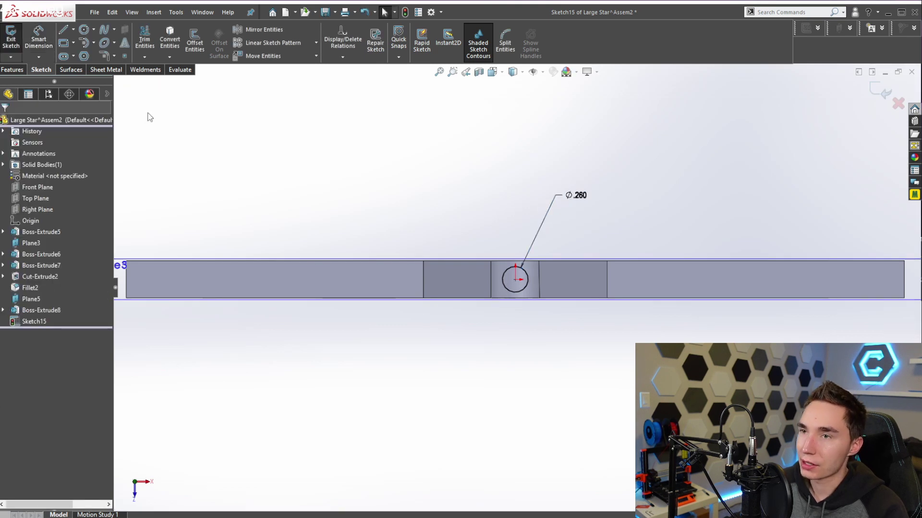
Cut-extrude the circle with a 0.250 in blind depth in the first direction and Through All in the second
{"action": "left_click", "coordinate": [12, 71]}
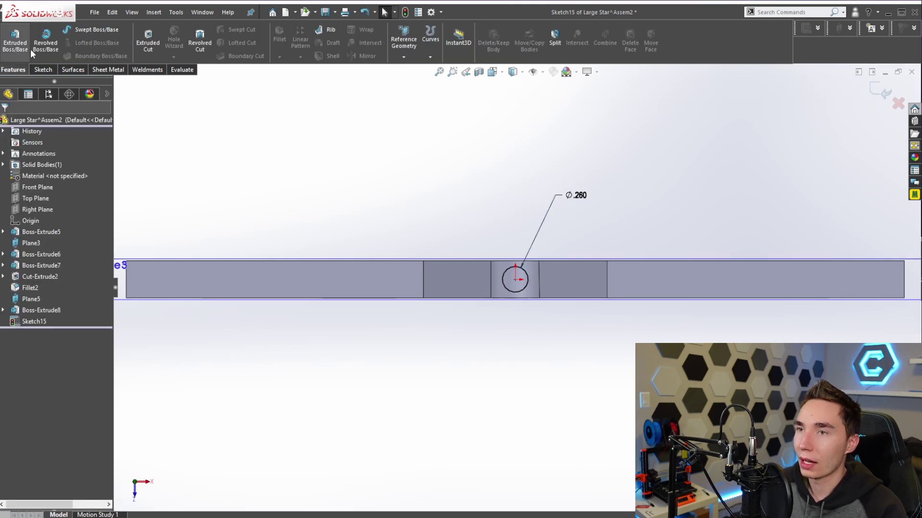
{"action": "left_click", "coordinate": [148, 46]}
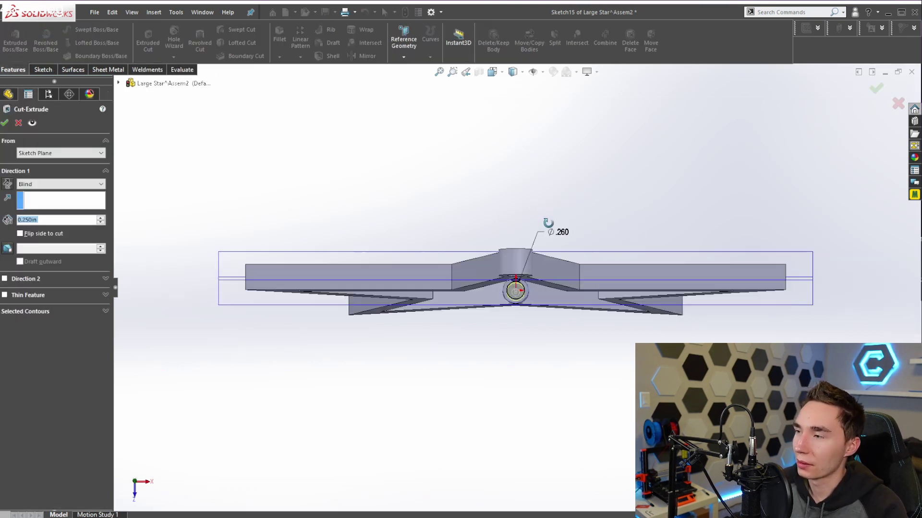
{"action": "middle_click_drag", "start_coordinate": [540, 281], "coordinate": [545, 248]}
{"action": "scroll", "coordinate": [497, 324], "scroll_direction": "down", "scroll_amount": 1}
{"action": "middle_click_drag", "start_coordinate": [496, 324], "coordinate": [472, 298]}
{"action": "middle_click_drag", "start_coordinate": [564, 353], "coordinate": [567, 340]}
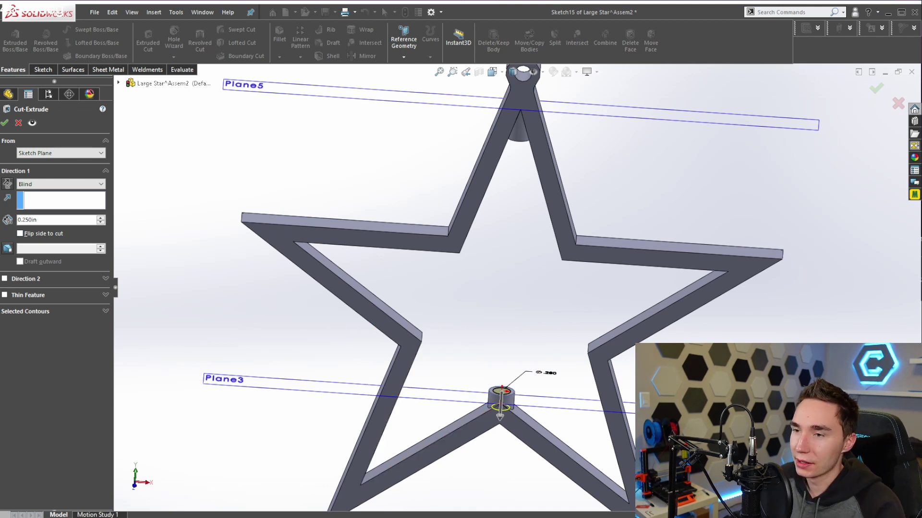
{"action": "left_click", "coordinate": [12, 281]}
{"action": "left_click", "coordinate": [57, 290]}
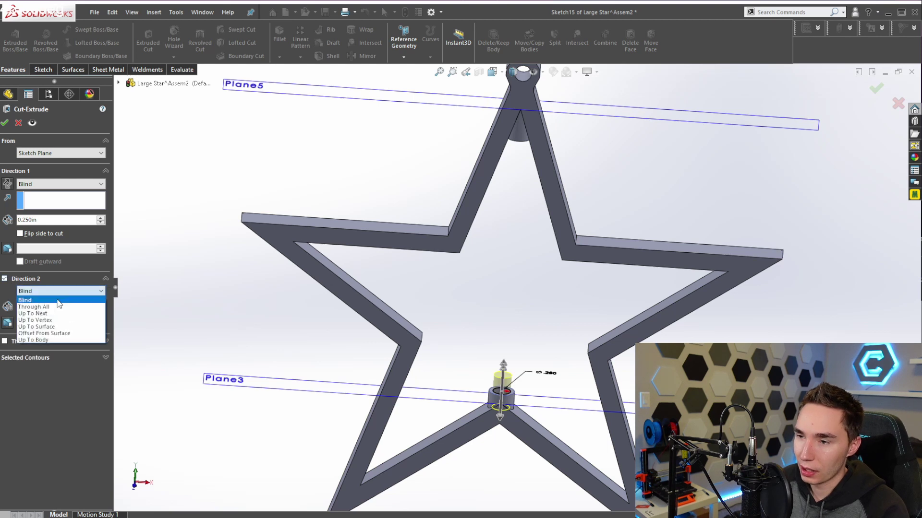
{"action": "left_click", "coordinate": [34, 307]}
{"action": "left_click", "coordinate": [5, 124]}
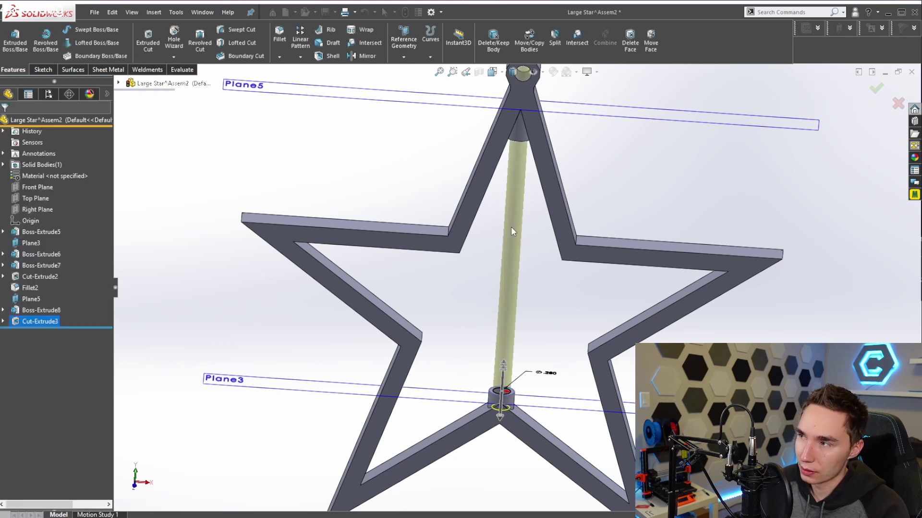
{"action": "scroll", "coordinate": [511, 227], "scroll_direction": "up", "scroll_amount": 5}
{"action": "scroll", "coordinate": [518, 254], "scroll_direction": "up", "scroll_amount": 3}
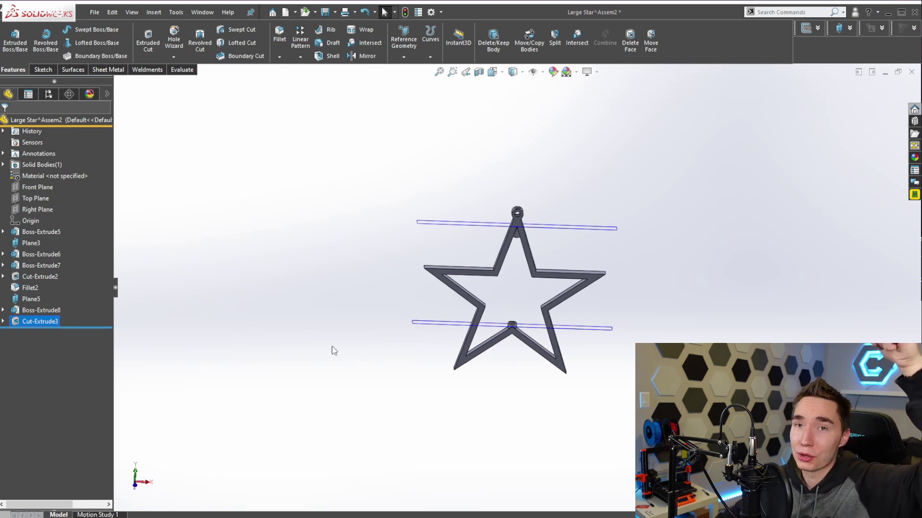
{"action": "left_click", "coordinate": [648, 219]}
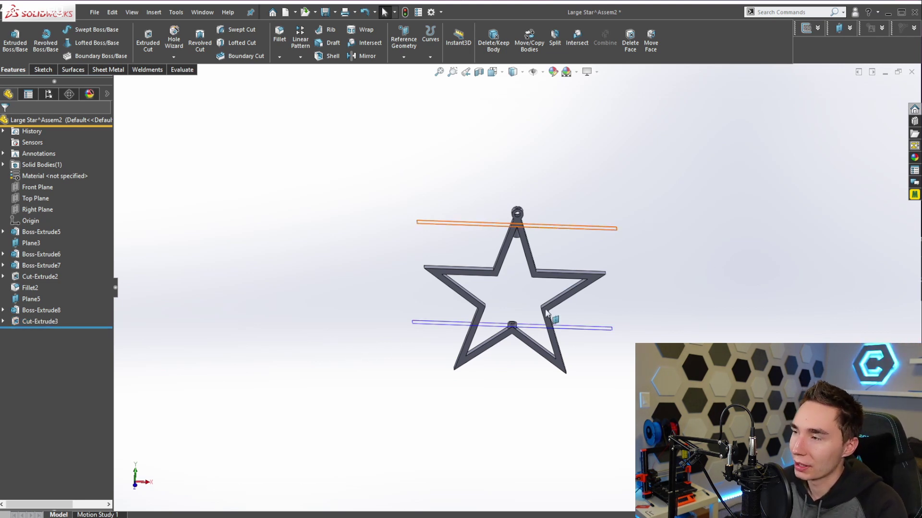
{"action": "scroll", "coordinate": [546, 310], "scroll_direction": "down", "scroll_amount": 1}
{"action": "middle_click_drag", "start_coordinate": [546, 311], "coordinate": [536, 287]}
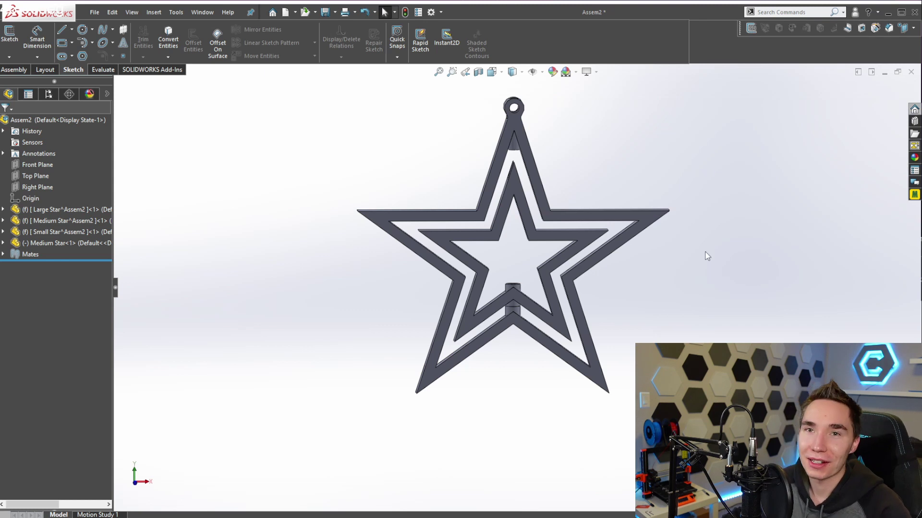
Examine the nested large and medium stars in the assembly and how their pegs line up at the bottom notches
{"action": "scroll", "coordinate": [634, 291], "scroll_direction": "down", "scroll_amount": 2}
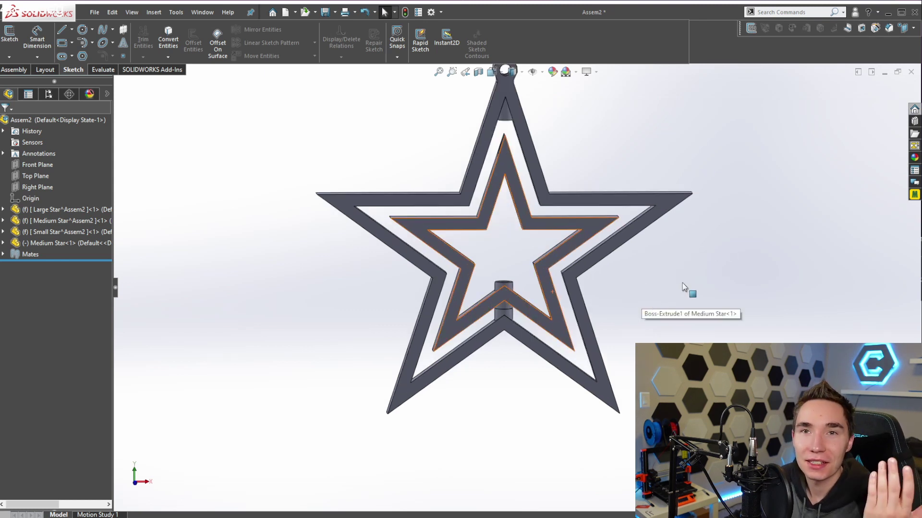
{"action": "scroll", "coordinate": [685, 275], "scroll_direction": "up", "scroll_amount": 2}
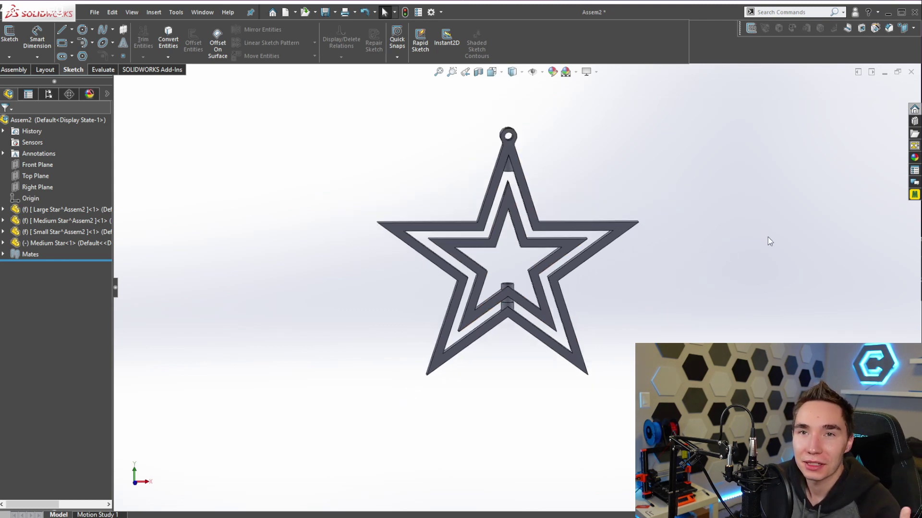
{"action": "key", "text": "z"}
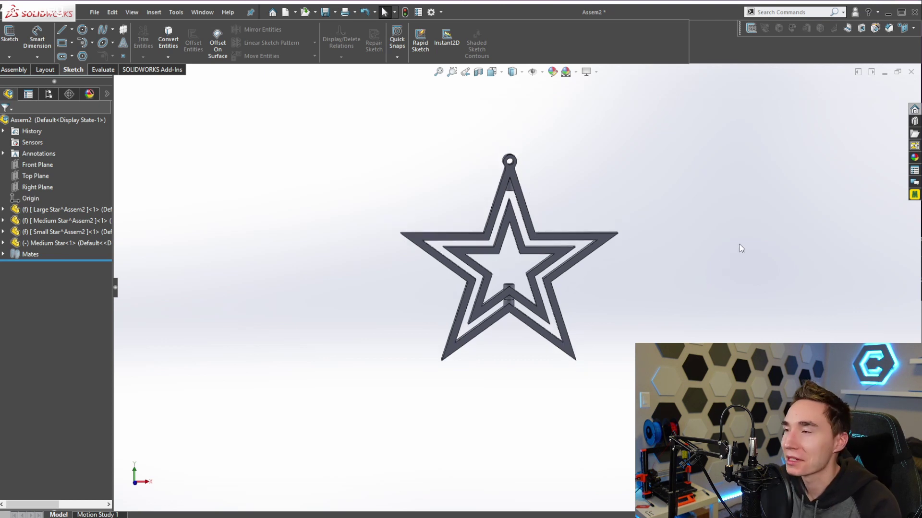
{"action": "scroll", "coordinate": [540, 255], "scroll_direction": "down", "scroll_amount": 1}
{"action": "middle_click_drag", "start_coordinate": [540, 256], "coordinate": [537, 310]}
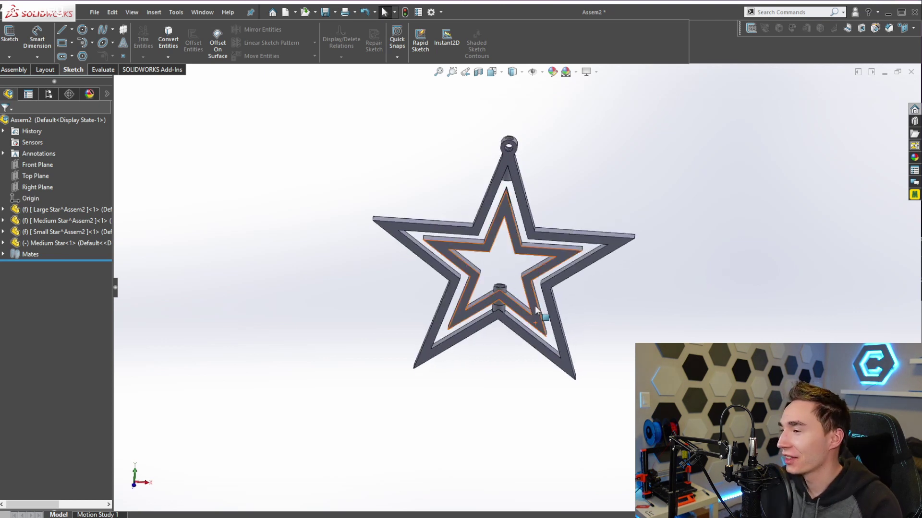
{"action": "scroll", "coordinate": [548, 245], "scroll_direction": "down", "scroll_amount": 1}
{"action": "scroll", "coordinate": [513, 254], "scroll_direction": "down", "scroll_amount": 3}
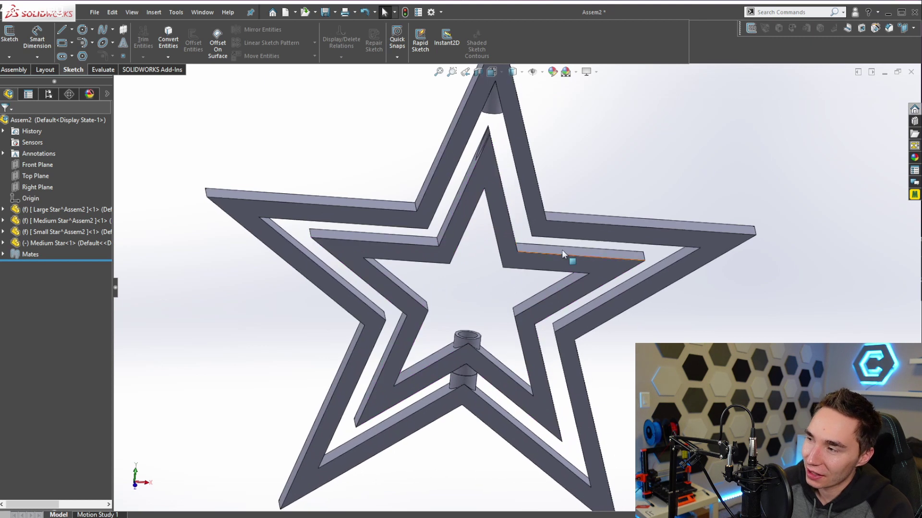
{"action": "scroll", "coordinate": [459, 376], "scroll_direction": "down", "scroll_amount": 2}
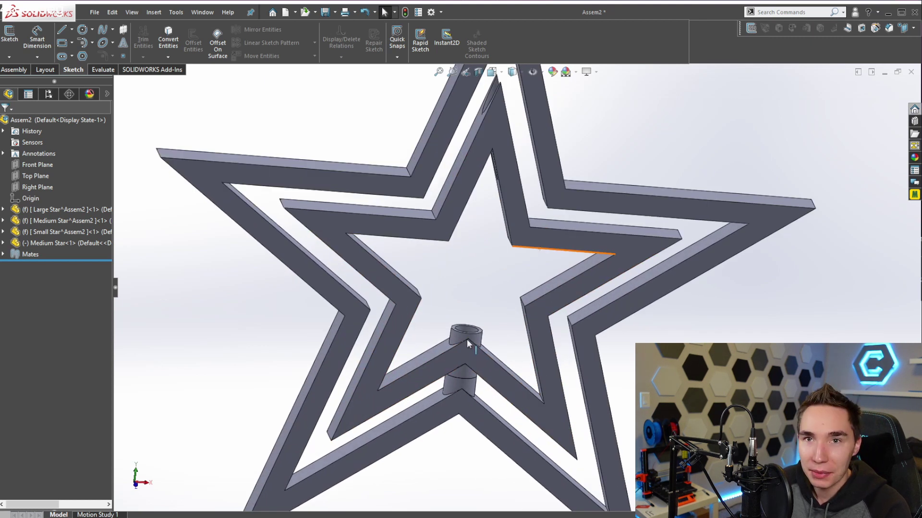
{"action": "scroll", "coordinate": [460, 377], "scroll_direction": "down", "scroll_amount": 1}
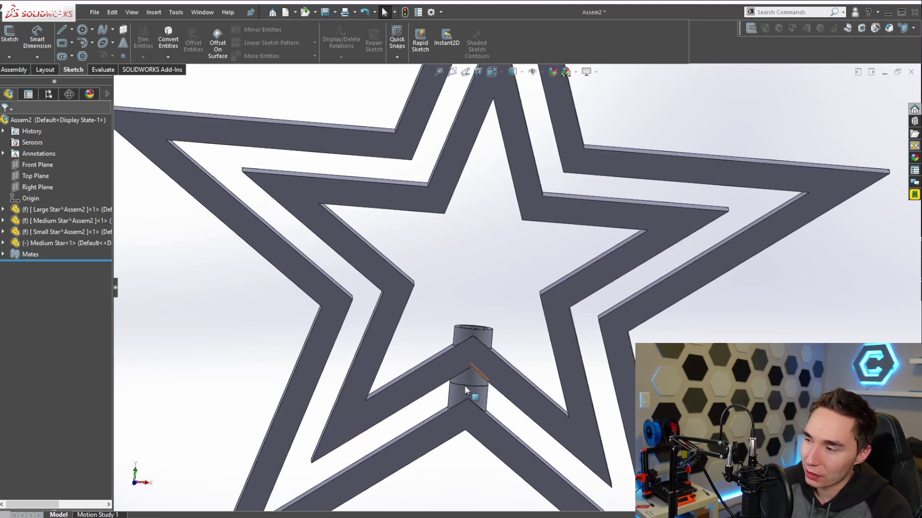
{"action": "scroll", "coordinate": [480, 283], "scroll_direction": "up", "scroll_amount": 1}
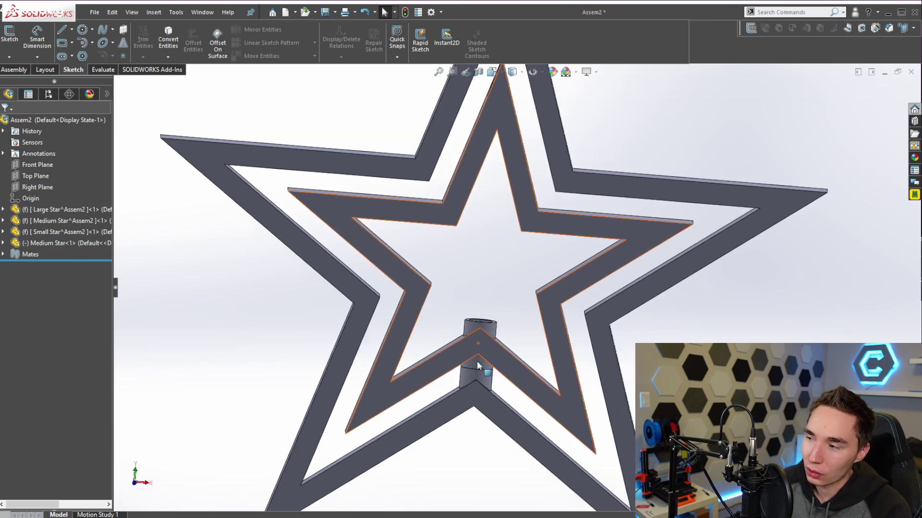
{"action": "middle_click_drag", "start_coordinate": [498, 233], "coordinate": [494, 272]}
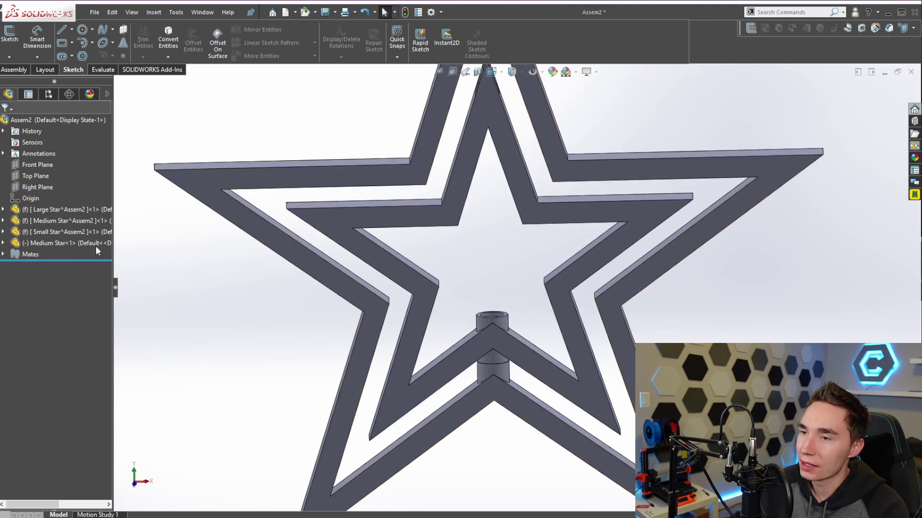
Open the Small Star part and sketch a closed five-line star around the origin on the Front Plane, with lines about 2 in long
{"action": "left_click", "coordinate": [55, 234]}
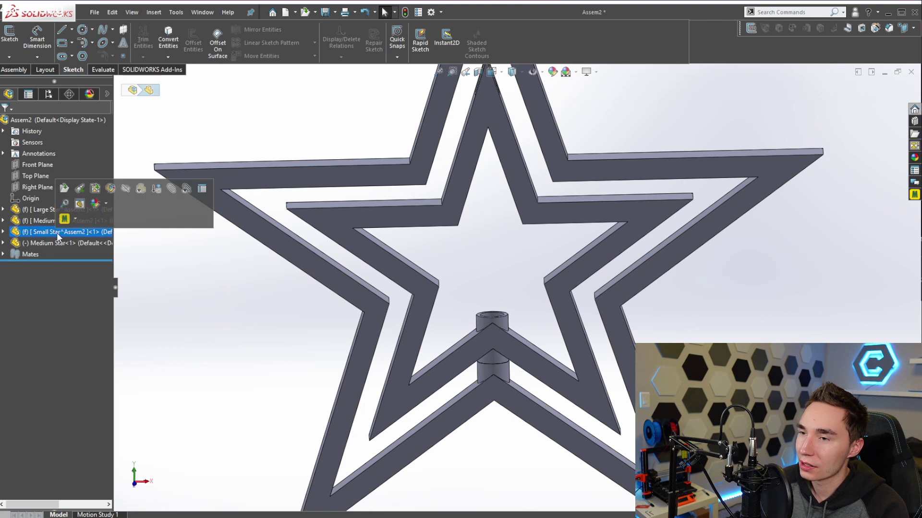
{"action": "left_click", "coordinate": [62, 190]}
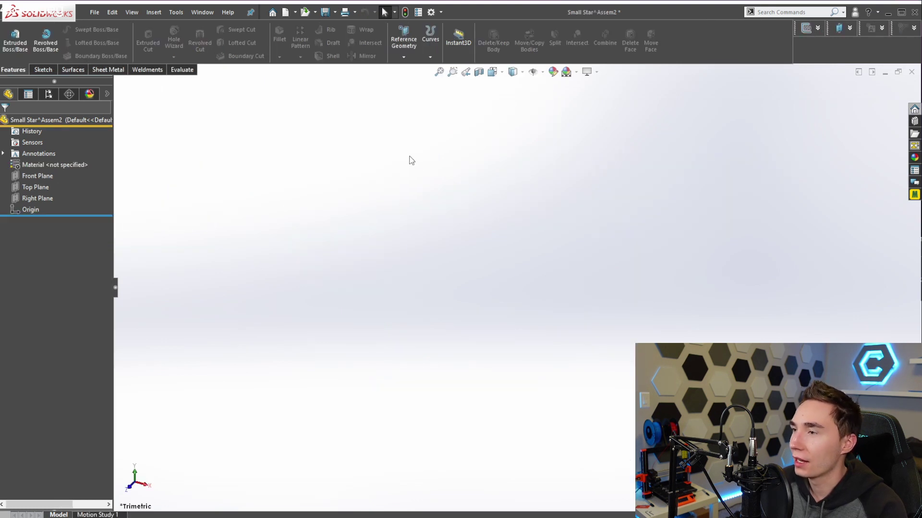
{"action": "key", "text": "s"}
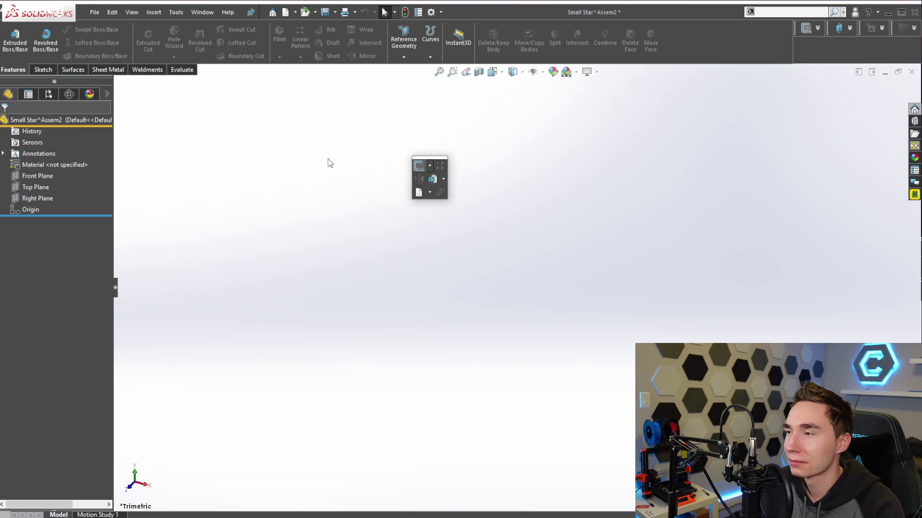
{"action": "left_click", "coordinate": [419, 166]}
{"action": "left_click", "coordinate": [515, 243]}
{"action": "left_click", "coordinate": [551, 345]}
{"action": "left_click", "coordinate": [461, 287]}
{"action": "left_click", "coordinate": [580, 287]}
{"action": "left_click", "coordinate": [487, 345]}
{"action": "left_click", "coordinate": [515, 243]}
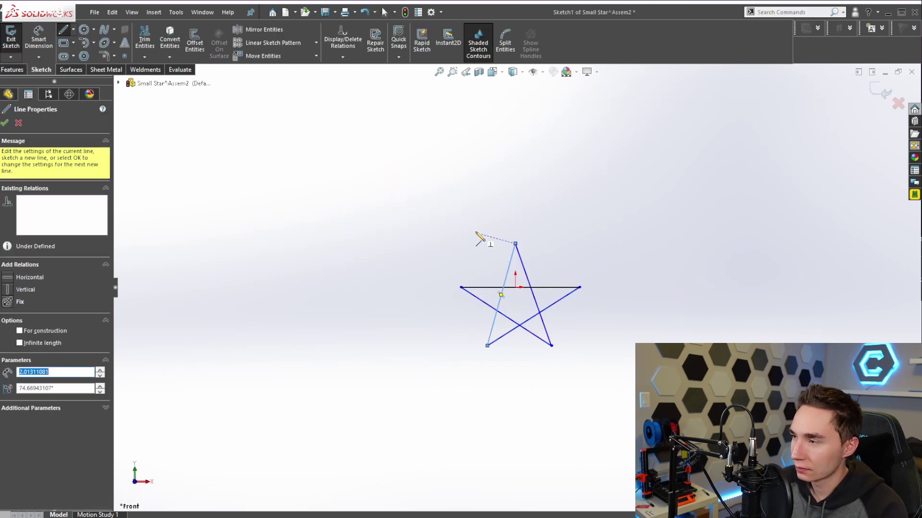
Trim the inner lines of the star sketch and add a vertical centerline from its top tip to the bottom notch
{"action": "key", "text": "s"}
{"action": "left_click", "coordinate": [550, 380]}
{"action": "mouse_move", "coordinate": [515, 283]}
{"action": "left_mouse_down"}
{"action": "mouse_move", "coordinate": [532, 308]}
{"action": "mouse_move", "coordinate": [499, 300]}
{"action": "left_mouse_up"}
{"action": "left_click", "coordinate": [515, 243]}
{"action": "left_click", "coordinate": [519, 326]}
Constrain the midpoint of the vertical centerline to the origin to centre the star sketch
{"action": "right_click", "coordinate": [520, 303]}
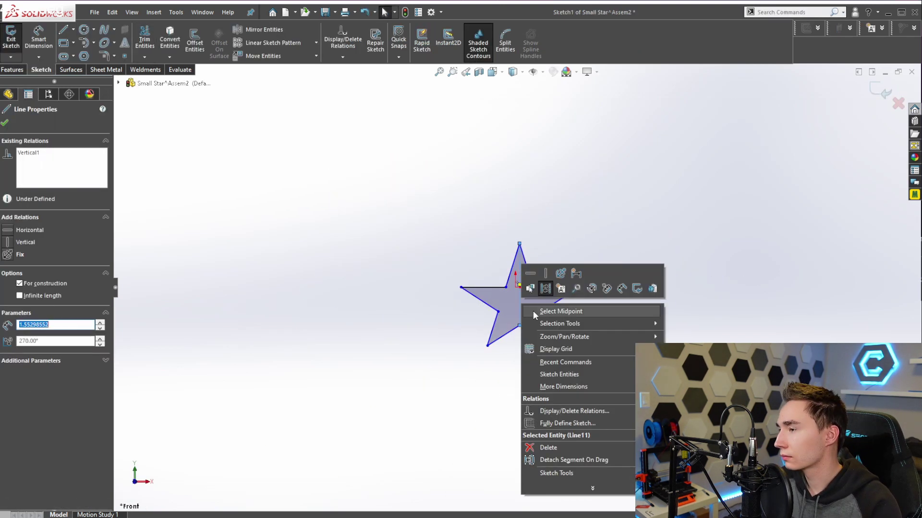
{"action": "left_click", "coordinate": [533, 310]}
{"action": "left_click", "coordinate": [515, 287], "text": "ctrl"}
{"action": "left_click", "coordinate": [551, 287], "text": "ctrl"}
{"action": "left_click", "coordinate": [535, 298]}
{"action": "right_click_drag", "start_coordinate": [535, 298], "coordinate": [535, 269]}
Dimension the star's overall height from the top tip to the lower tip
{"action": "left_click", "coordinate": [515, 243]}
{"action": "left_click", "coordinate": [554, 358]}
{"action": "left_click", "coordinate": [609, 310]}
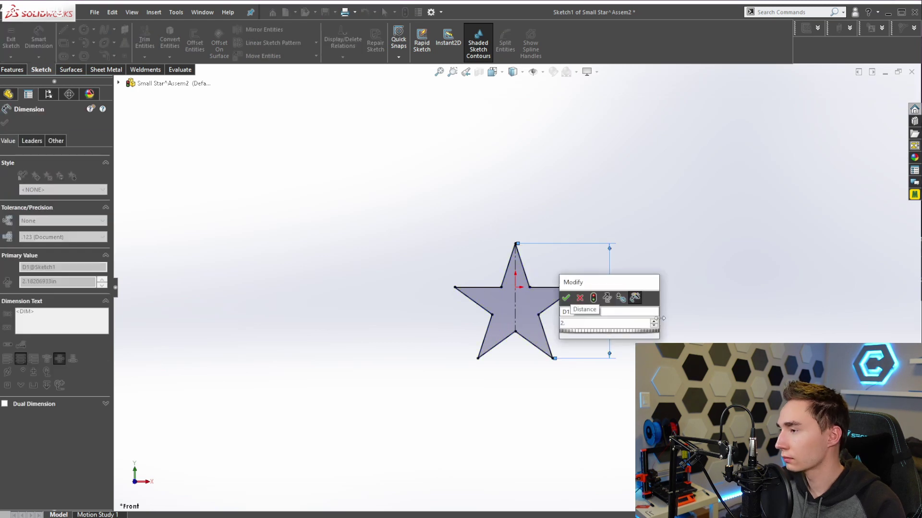
{"action": "type", "text": "3"}
{"action": "key", "text": "Return"}
{"action": "key", "text": "Escape"}
Extrude the star sketch into a solid and create a plane through the bottom notch, parallel to the Top Plane
{"action": "left_click", "coordinate": [12, 70]}
{"action": "left_click", "coordinate": [15, 42]}
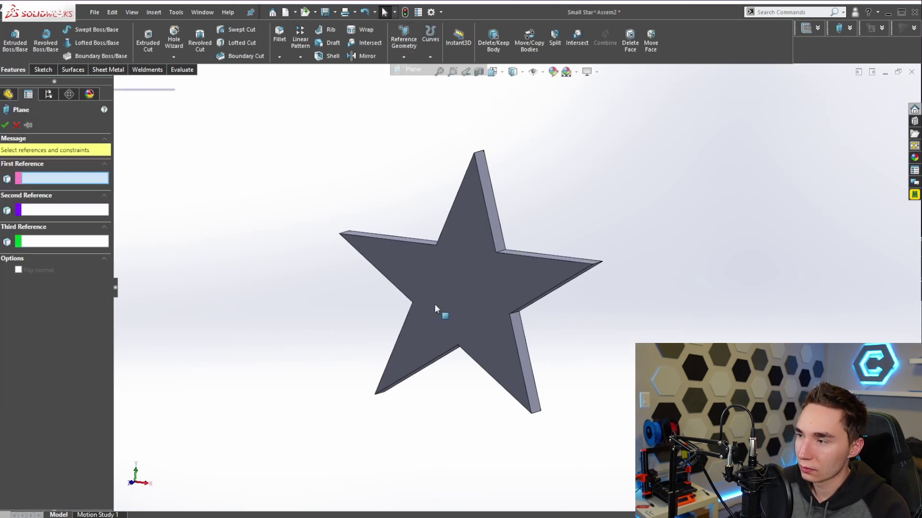
{"action": "left_click", "coordinate": [448, 304]}
{"action": "left_click", "coordinate": [118, 83]}
{"action": "left_click", "coordinate": [162, 162]}
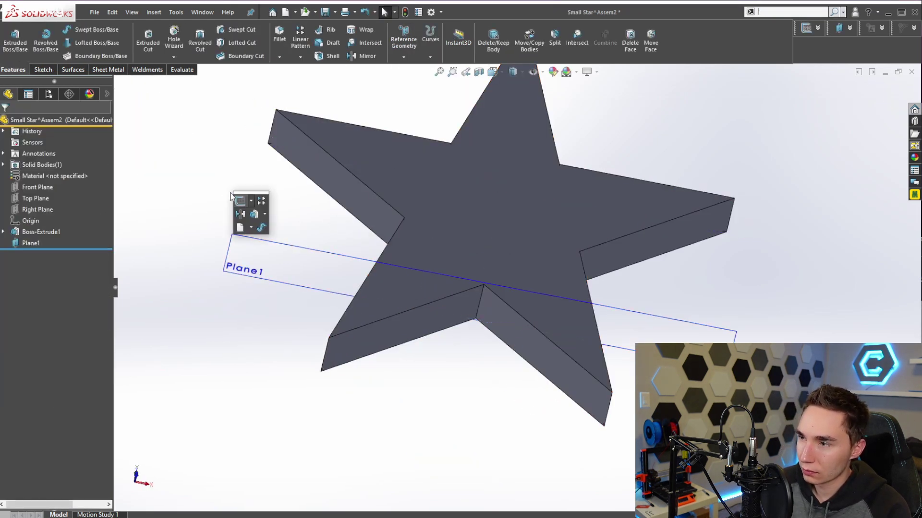
Extrude a round peg at the bottom notch from the new plane and dimension a circle on its end to 0.56 in
{"action": "type", "text": "0.1"}
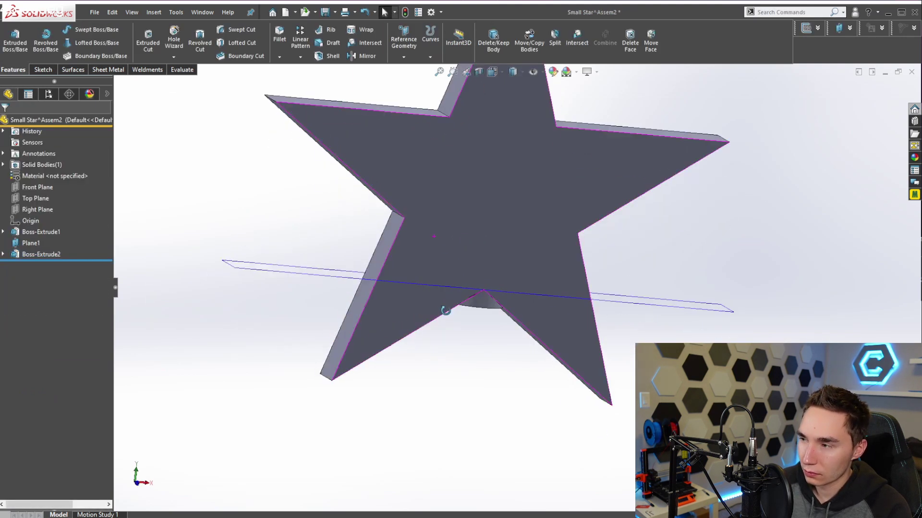
{"action": "key", "text": "ctrl+Tab"}
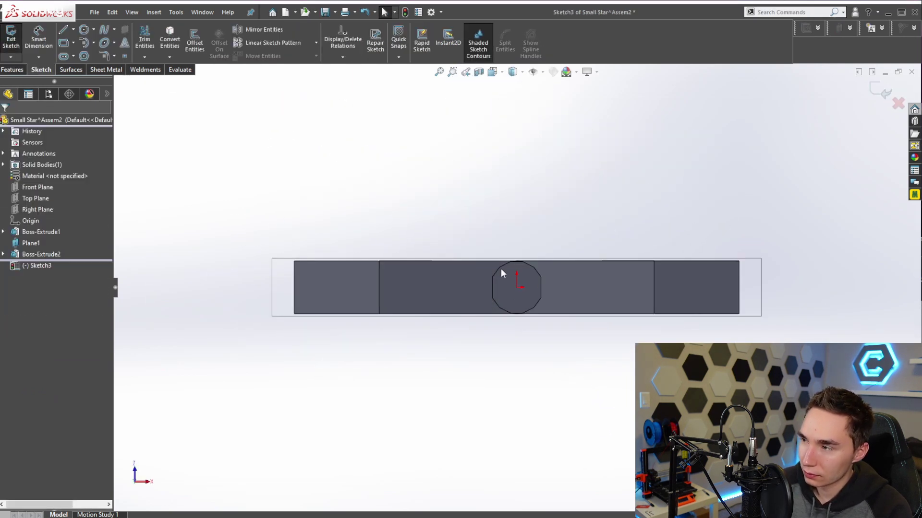
{"action": "left_click", "coordinate": [500, 267]}
{"action": "left_click", "coordinate": [590, 214]}
{"action": "type", "text": "0.56"}
{"action": "key", "text": "Return"}
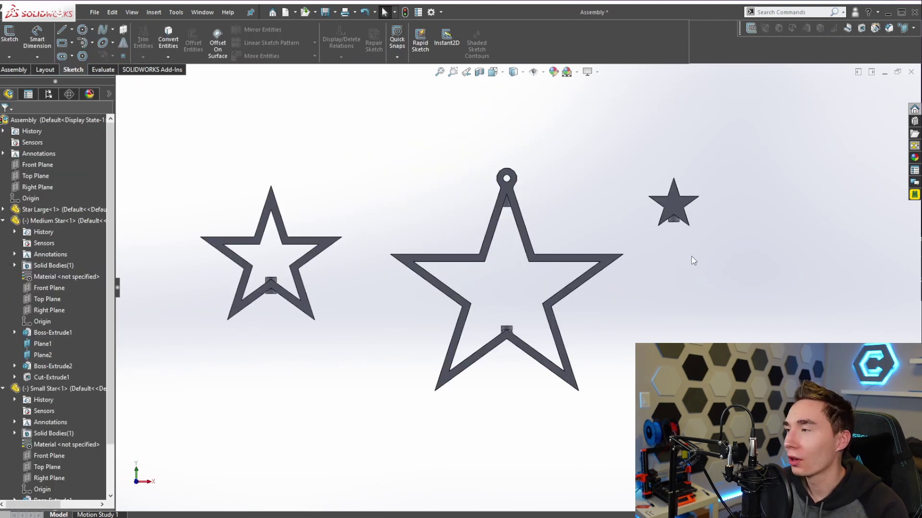
Add a concentric mate between the Medium Star's peg hole and the Large Star's peg hole in the assembly
{"action": "key", "text": "f"}
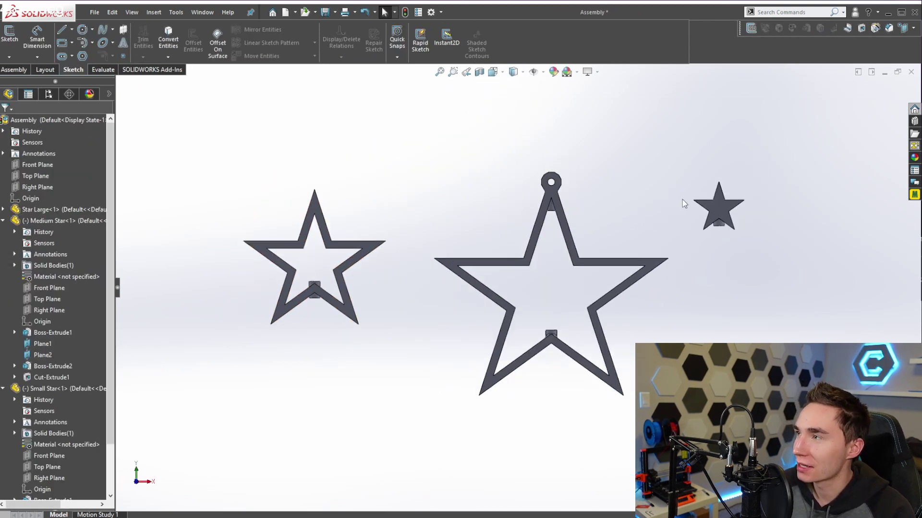
{"action": "scroll", "coordinate": [356, 288], "scroll_direction": "down", "scroll_amount": 2}
{"action": "left_click_drag", "start_coordinate": [393, 314], "coordinate": [471, 360]}
{"action": "left_click", "coordinate": [269, 305]}
{"action": "scroll", "coordinate": [469, 334], "scroll_direction": "down", "scroll_amount": 3}
{"action": "middle_click_drag", "start_coordinate": [480, 332], "coordinate": [483, 368]}
{"action": "scroll", "coordinate": [418, 320], "scroll_direction": "down", "scroll_amount": 2}
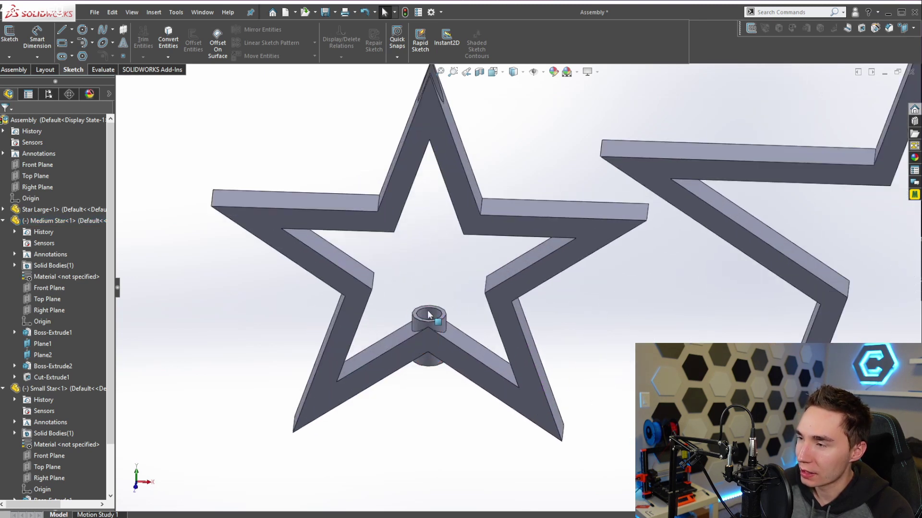
{"action": "left_click", "coordinate": [427, 311]}
{"action": "scroll", "coordinate": [719, 324], "scroll_direction": "up", "scroll_amount": 2}
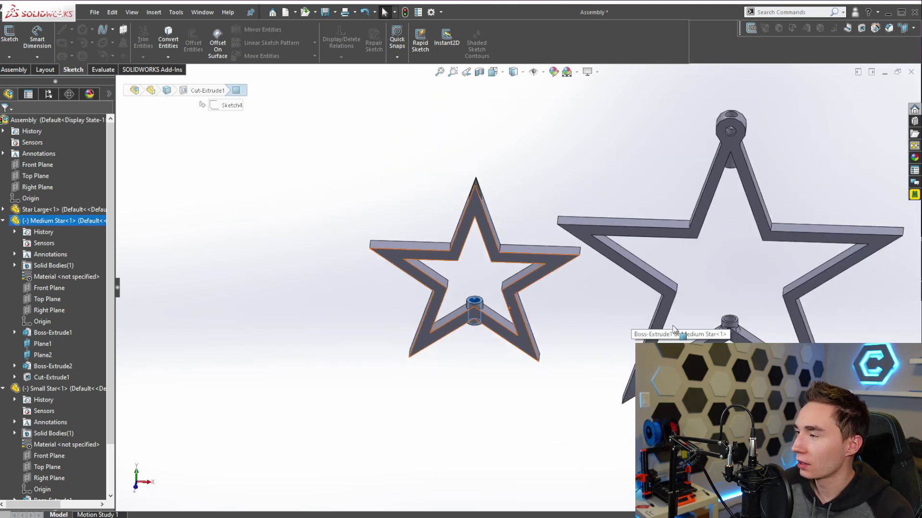
{"action": "scroll", "coordinate": [713, 309], "scroll_direction": "down", "scroll_amount": 6}
{"action": "left_click", "coordinate": [721, 314]}
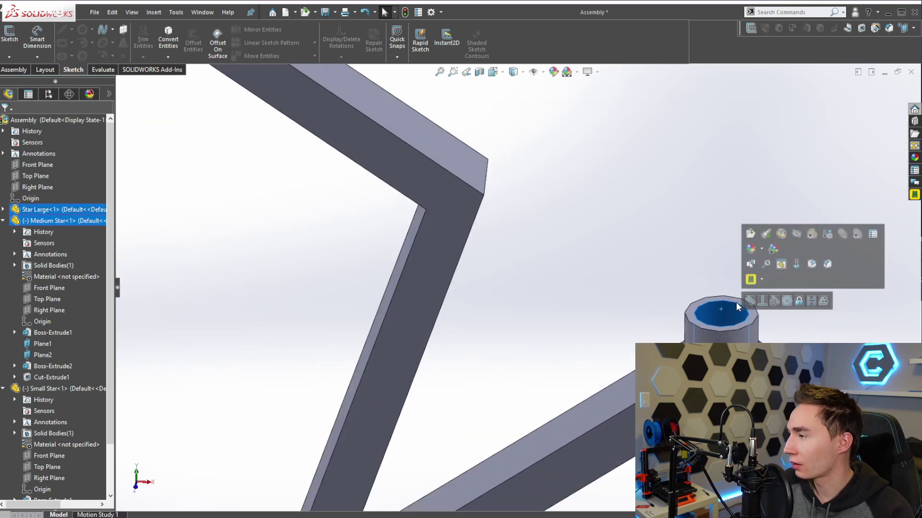
{"action": "left_click", "coordinate": [787, 301]}
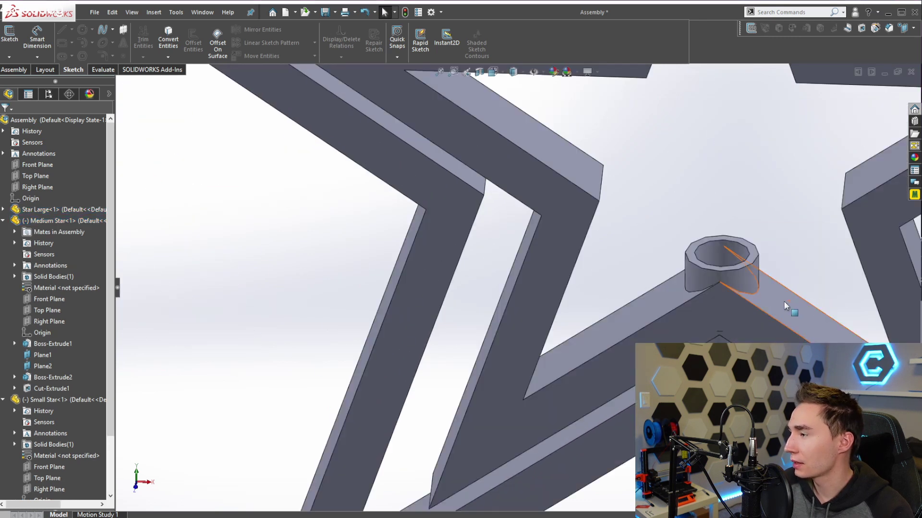
Mate the Medium Star's lower peg face coincident with the Large Star's upper peg face
{"action": "scroll", "coordinate": [687, 233], "scroll_direction": "up", "scroll_amount": 4}
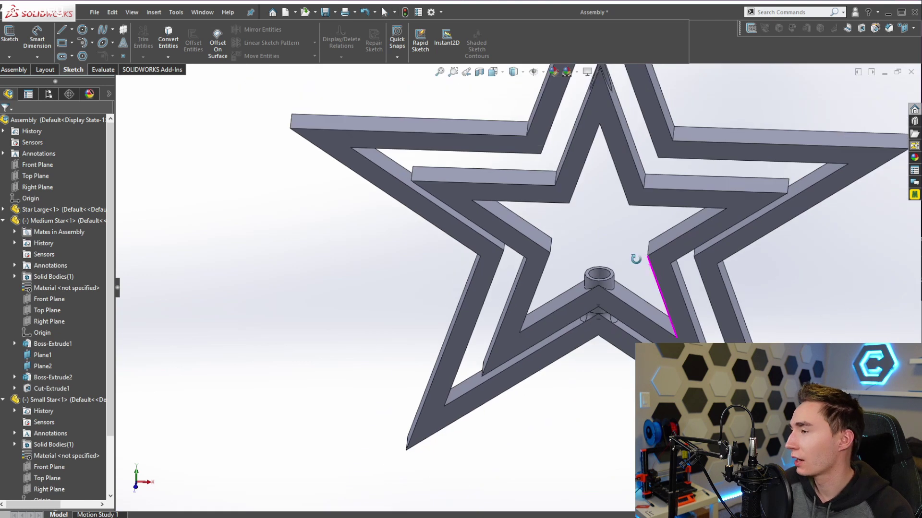
{"action": "left_click", "coordinate": [597, 208]}
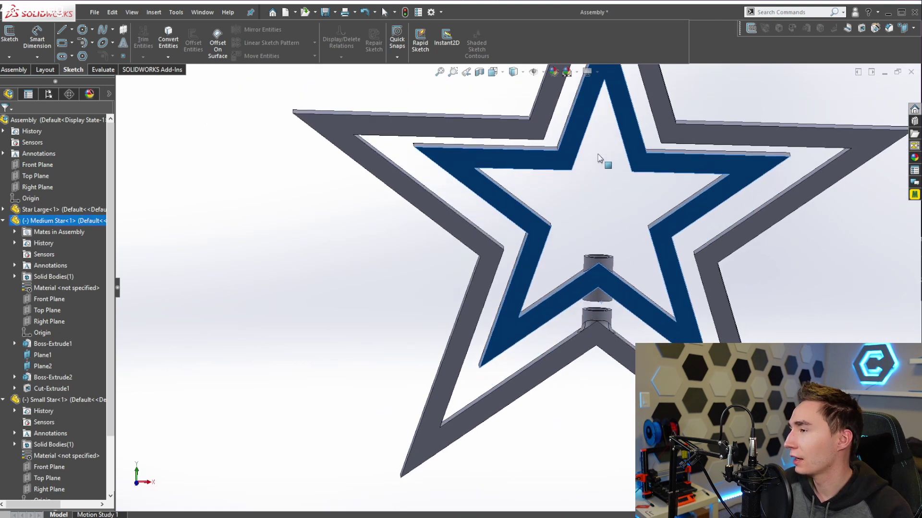
{"action": "scroll", "coordinate": [595, 261], "scroll_direction": "down", "scroll_amount": 5}
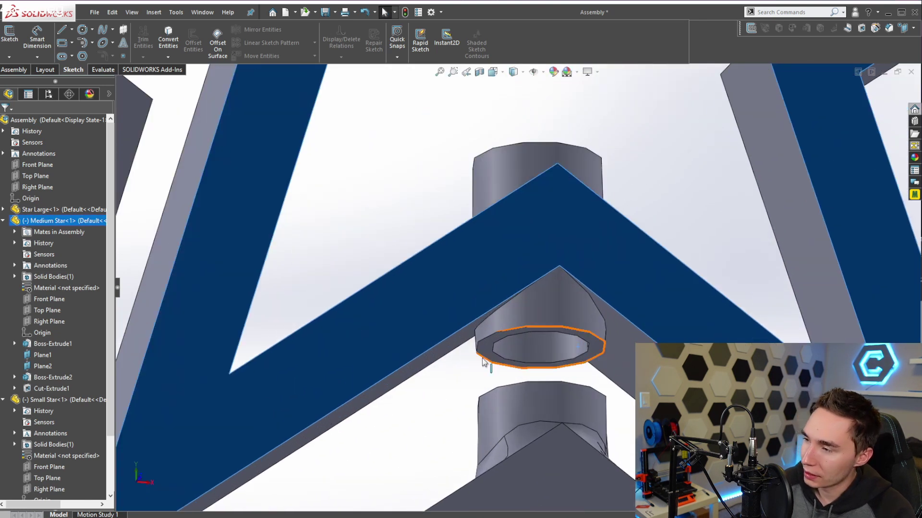
{"action": "left_click", "coordinate": [489, 361]}
{"action": "scroll", "coordinate": [492, 345], "scroll_direction": "up", "scroll_amount": 5}
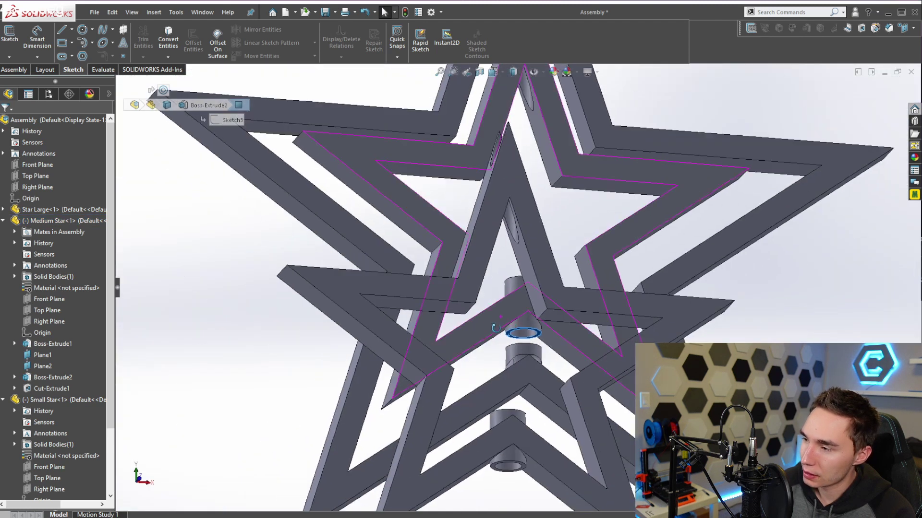
{"action": "middle_click_drag", "start_coordinate": [495, 328], "coordinate": [513, 455]}
{"action": "scroll", "coordinate": [504, 364], "scroll_direction": "down", "scroll_amount": 3}
{"action": "middle_click_drag", "start_coordinate": [526, 267], "coordinate": [504, 275]}
{"action": "scroll", "coordinate": [492, 281], "scroll_direction": "down", "scroll_amount": 2}
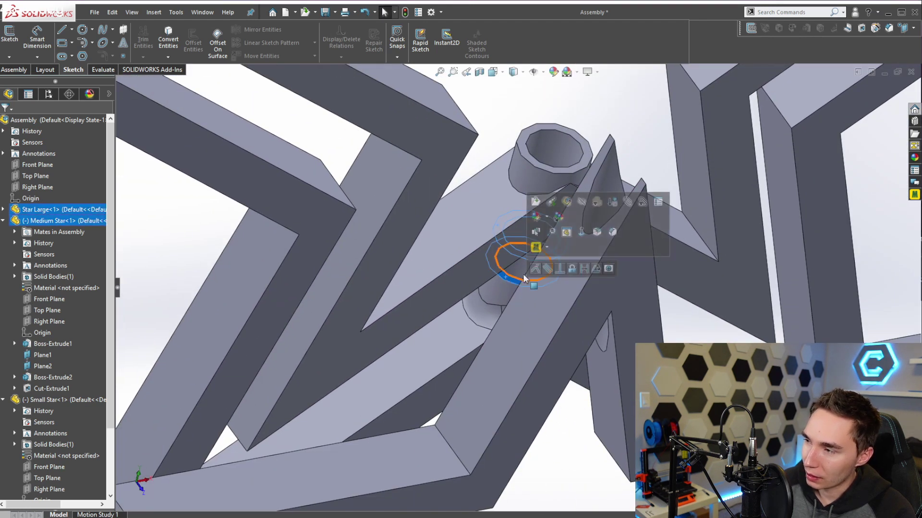
{"action": "scroll", "coordinate": [534, 274], "scroll_direction": "up", "scroll_amount": 1}
{"action": "key", "text": "Escape"}
Delete the extra second copy of the Medium Star from the assembly
{"action": "scroll", "coordinate": [510, 331], "scroll_direction": "up", "scroll_amount": 3}
{"action": "left_click", "coordinate": [487, 366]}
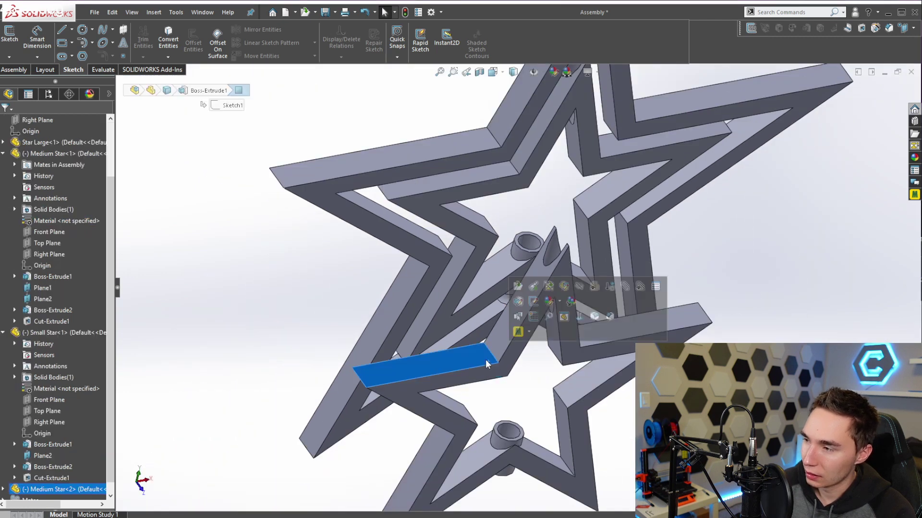
{"action": "key", "text": "Delete"}
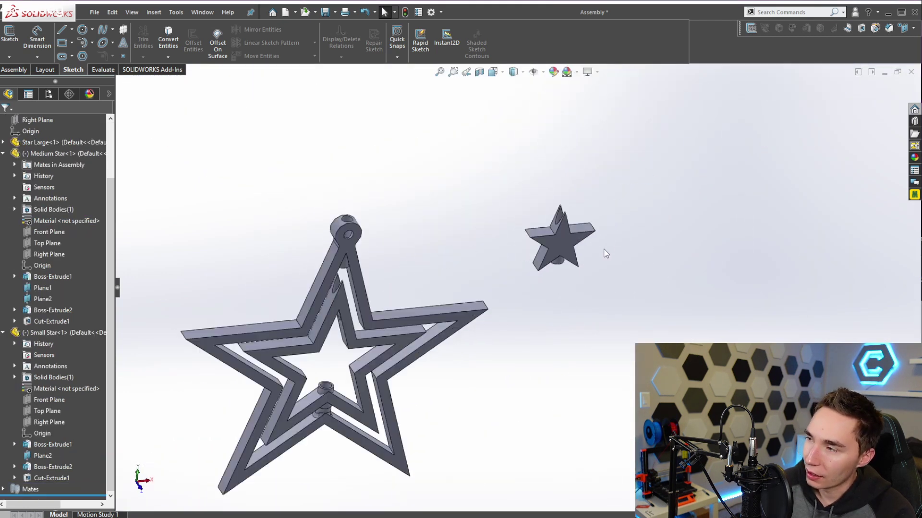
Add a concentric mate between the Small Star's peg hole and the Medium Star's peg hole
{"action": "middle_click_drag", "start_coordinate": [554, 173], "coordinate": [567, 153]}
{"action": "scroll", "coordinate": [516, 311], "scroll_direction": "down", "scroll_amount": 3}
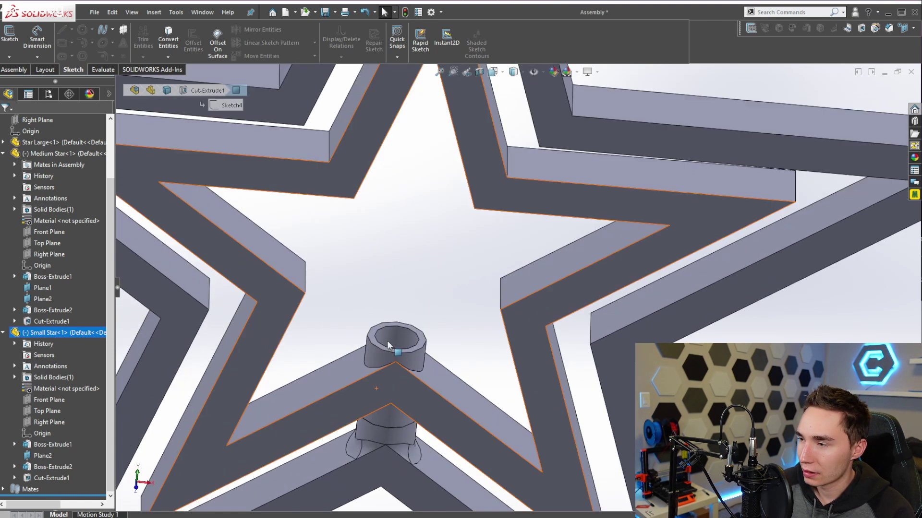
{"action": "left_click", "coordinate": [389, 341]}
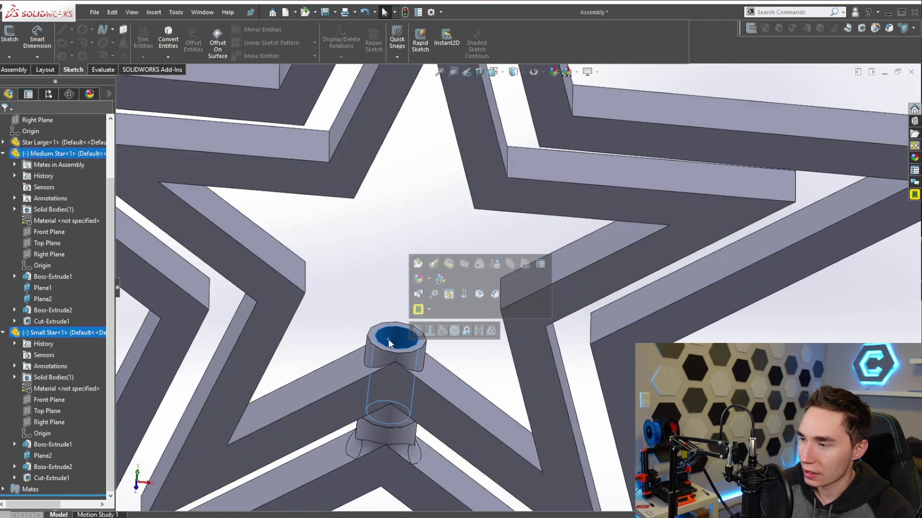
{"action": "left_click", "coordinate": [456, 332]}
Mate the Small Star's lower peg face coincident with the Medium Star's upper peg face
{"action": "scroll", "coordinate": [435, 313], "scroll_direction": "up", "scroll_amount": 3}
{"action": "middle_click_drag", "start_coordinate": [424, 264], "coordinate": [460, 219]}
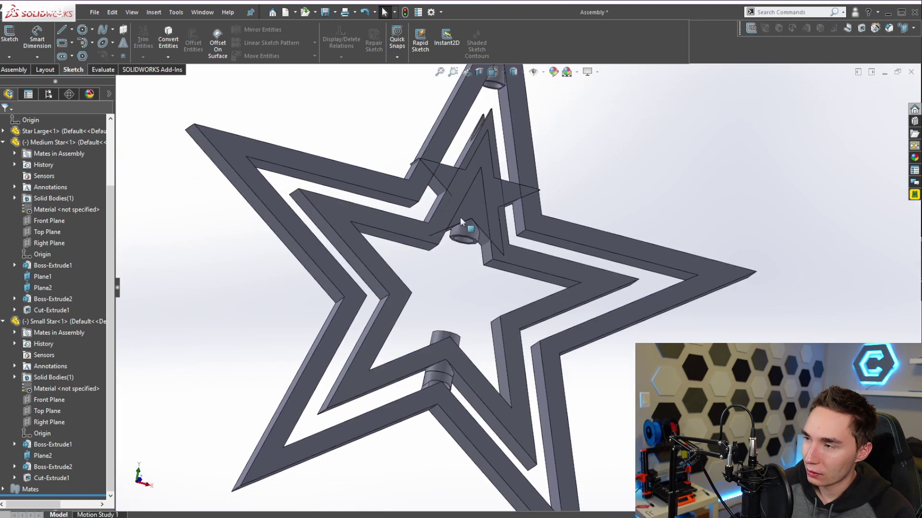
{"action": "scroll", "coordinate": [482, 252], "scroll_direction": "down", "scroll_amount": 5}
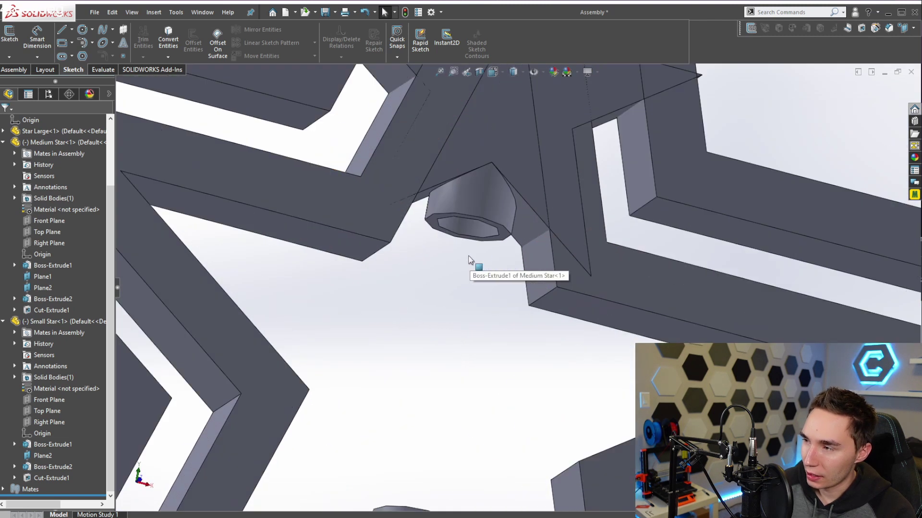
{"action": "left_click", "coordinate": [503, 240]}
{"action": "scroll", "coordinate": [503, 241], "scroll_direction": "up", "scroll_amount": 4}
{"action": "middle_click_drag", "start_coordinate": [453, 294], "coordinate": [453, 456]}
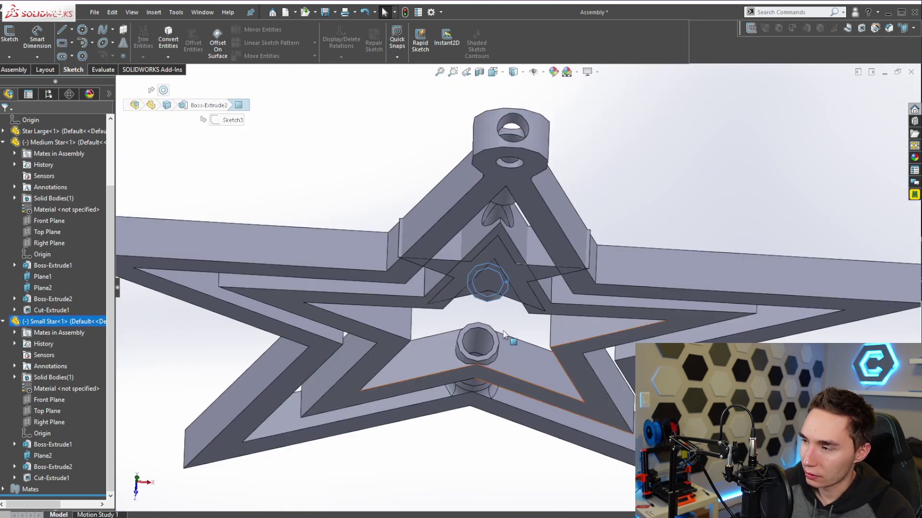
{"action": "scroll", "coordinate": [499, 345], "scroll_direction": "down", "scroll_amount": 2}
{"action": "left_click", "coordinate": [497, 344]}
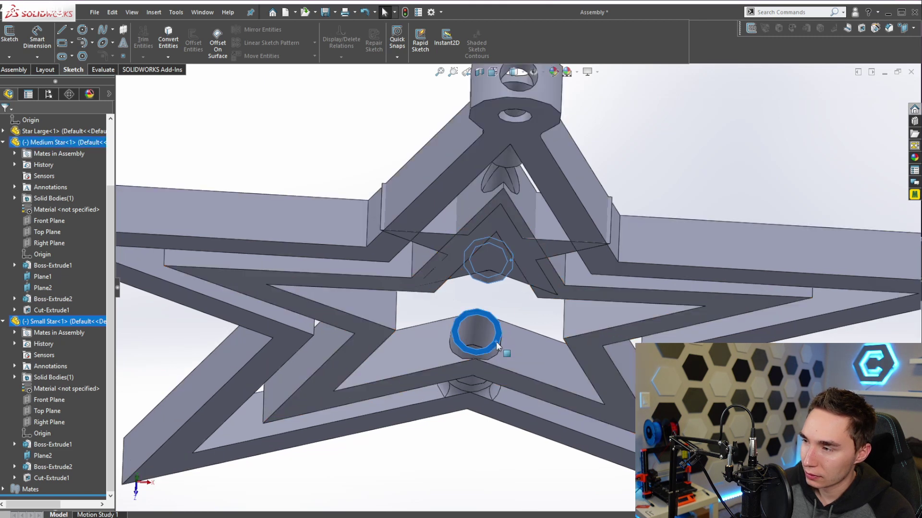
{"action": "scroll", "coordinate": [507, 364], "scroll_direction": "up", "scroll_amount": 5}
{"action": "left_click", "coordinate": [506, 372]}
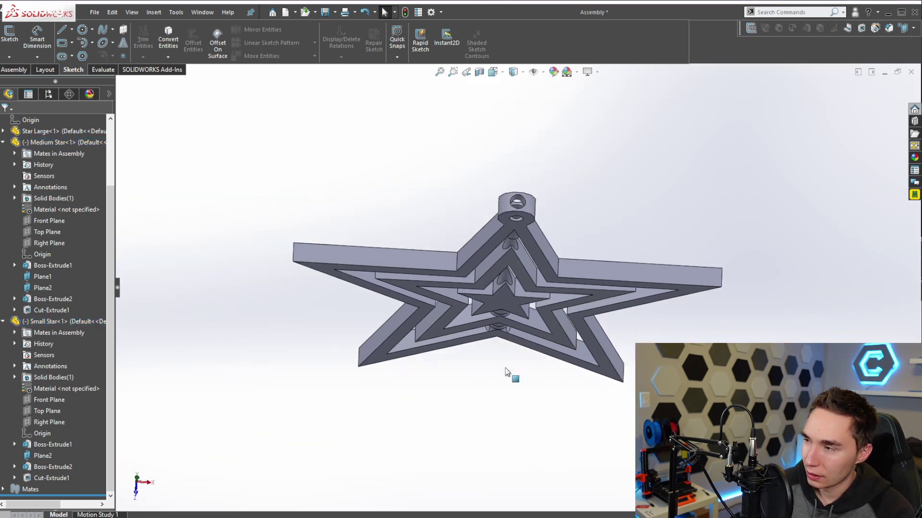
Rotate the medium and small stars about their pegs and inspect the nested assembly from different angles
{"action": "middle_click_drag", "start_coordinate": [506, 373], "coordinate": [522, 221]}
{"action": "left_click", "coordinate": [590, 301]}
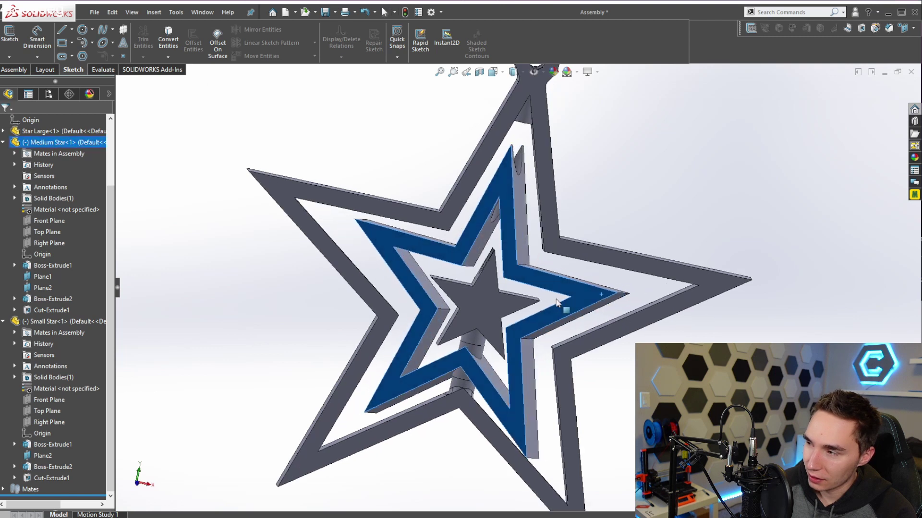
{"action": "left_click", "coordinate": [497, 308]}
{"action": "scroll", "coordinate": [499, 307], "scroll_direction": "up", "scroll_amount": 3}
{"action": "middle_click_drag", "start_coordinate": [499, 307], "coordinate": [552, 266]}
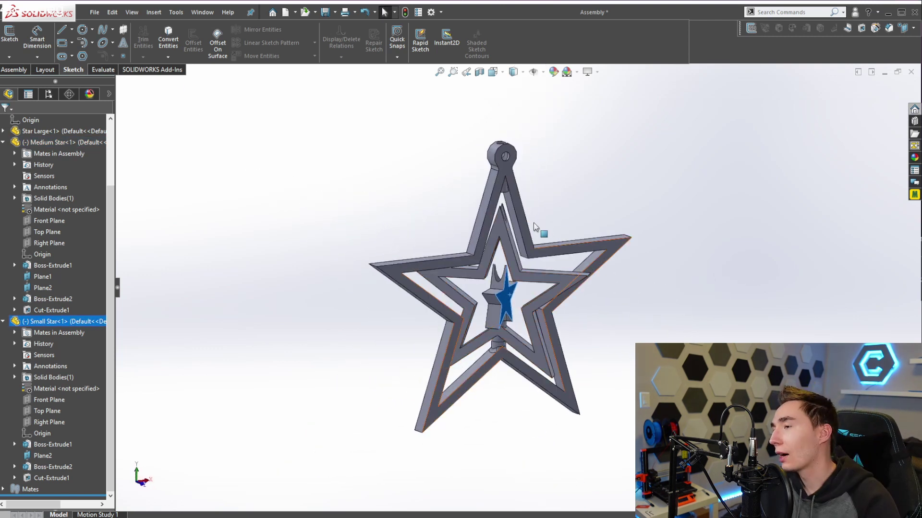
{"action": "middle_click_drag", "start_coordinate": [565, 236], "coordinate": [483, 193]}
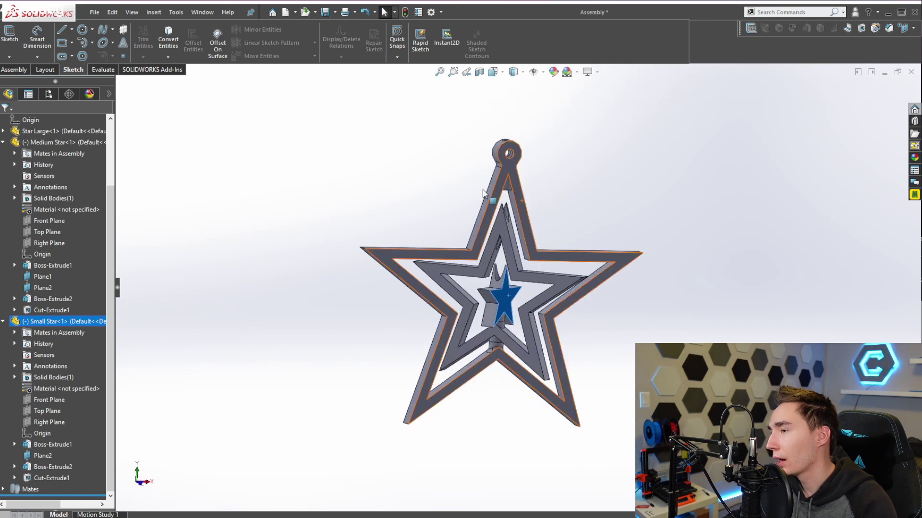
{"action": "mouse_move", "coordinate": [535, 273]}
{"action": "middle_mouse_down"}
{"action": "mouse_move", "coordinate": [411, 280]}
{"action": "mouse_move", "coordinate": [528, 278]}
{"action": "middle_mouse_up"}
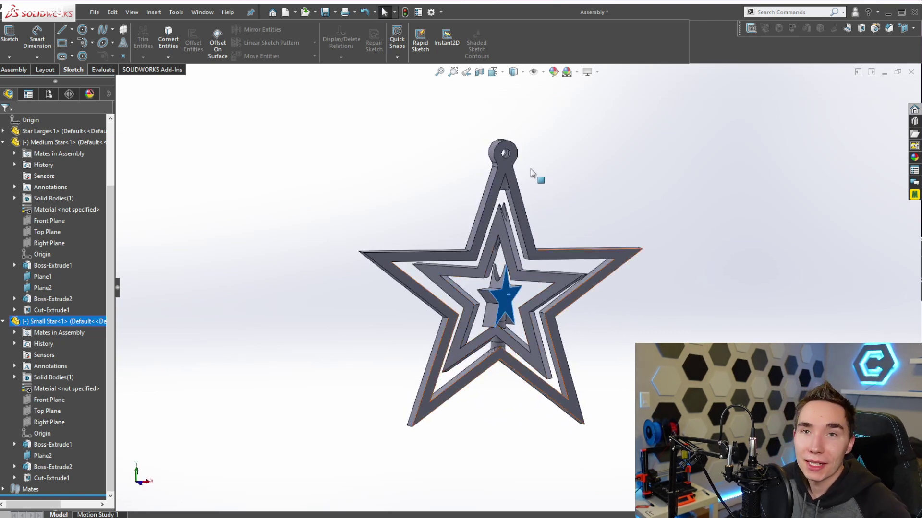